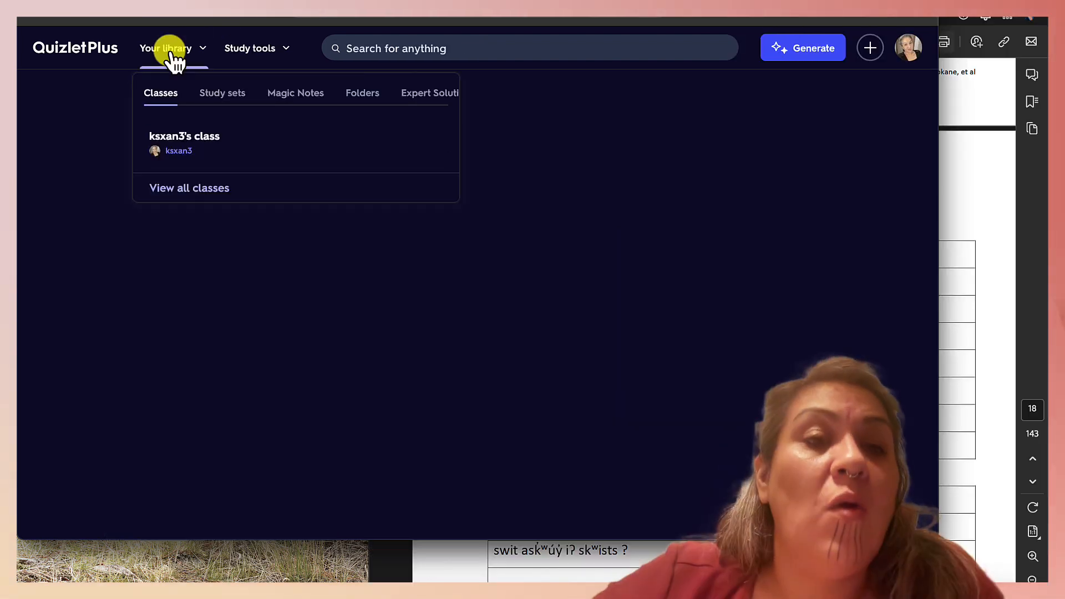
# Open the full list of study sets in the library and look through the existing sets
pyautogui.click(191, 185)
pyautogui.click(169, 55)
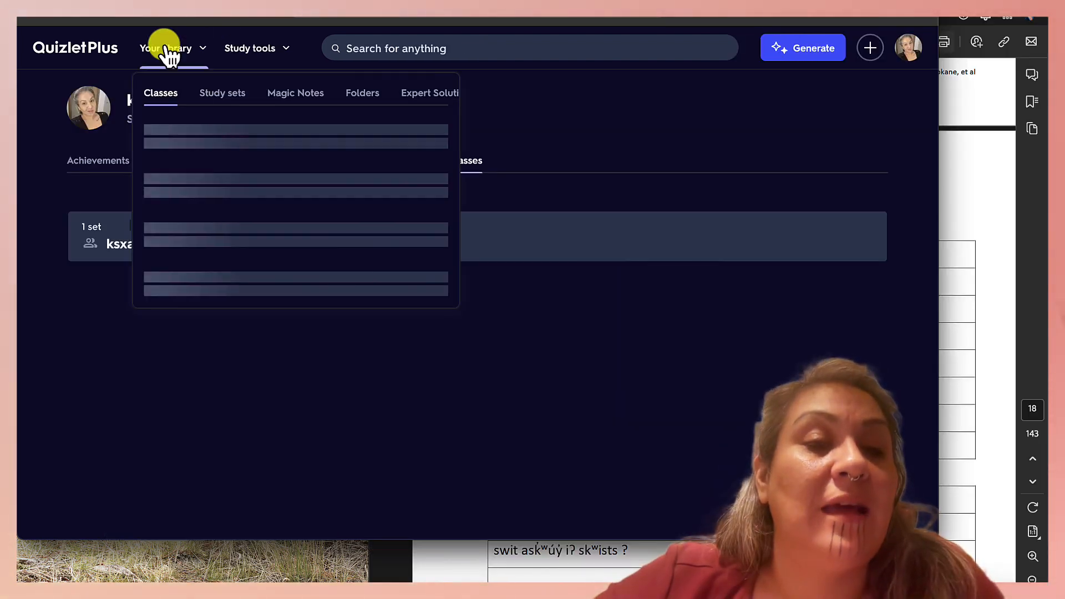
pyautogui.click(228, 99)
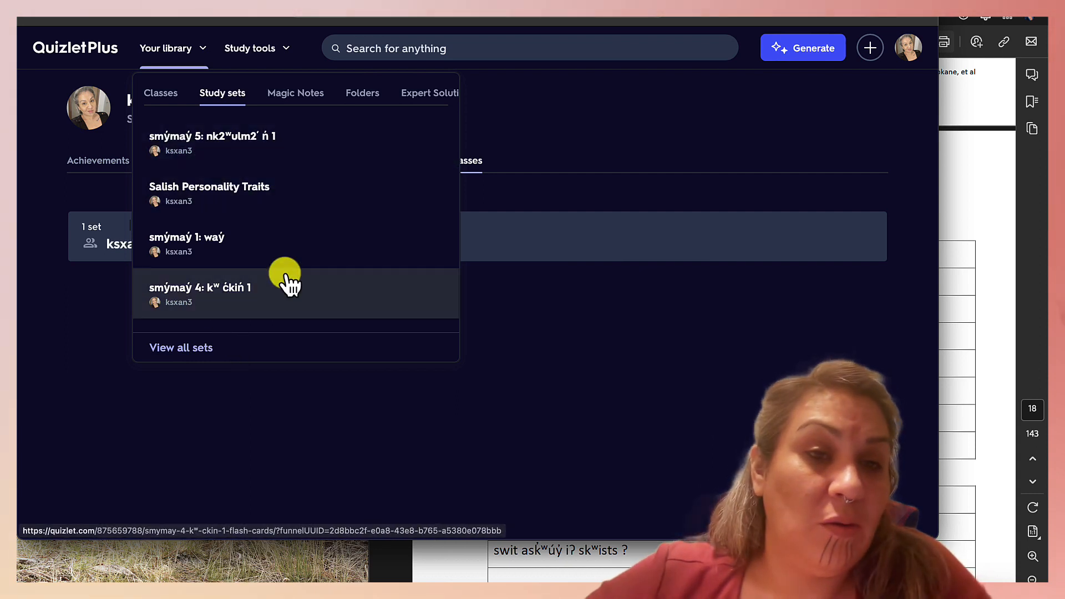
pyautogui.click(199, 350)
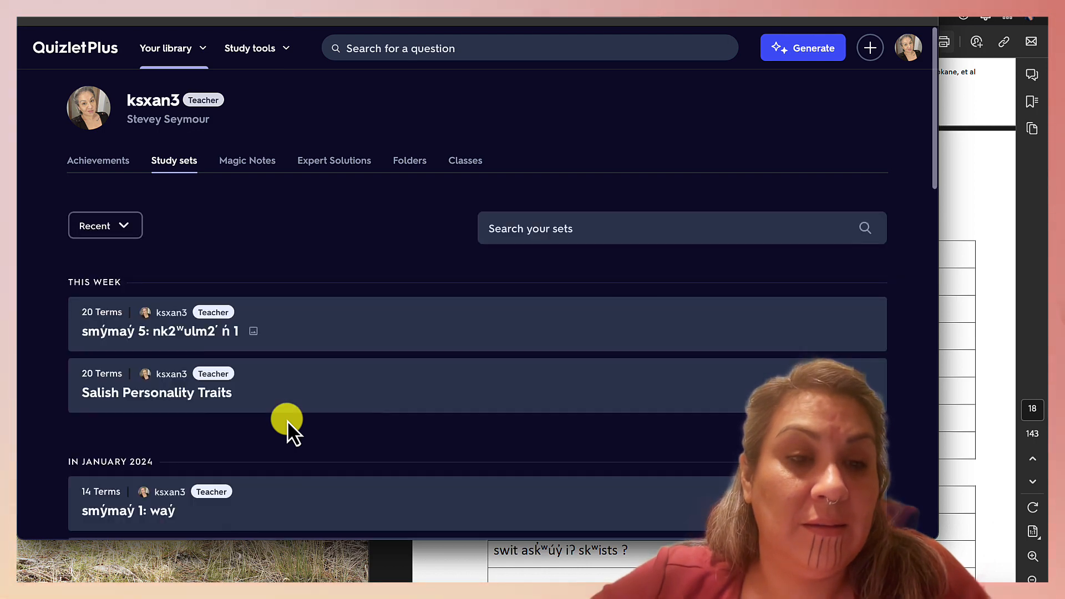
pyautogui.scroll(-2, 287, 420)
pyautogui.scroll(-3, 287, 421)
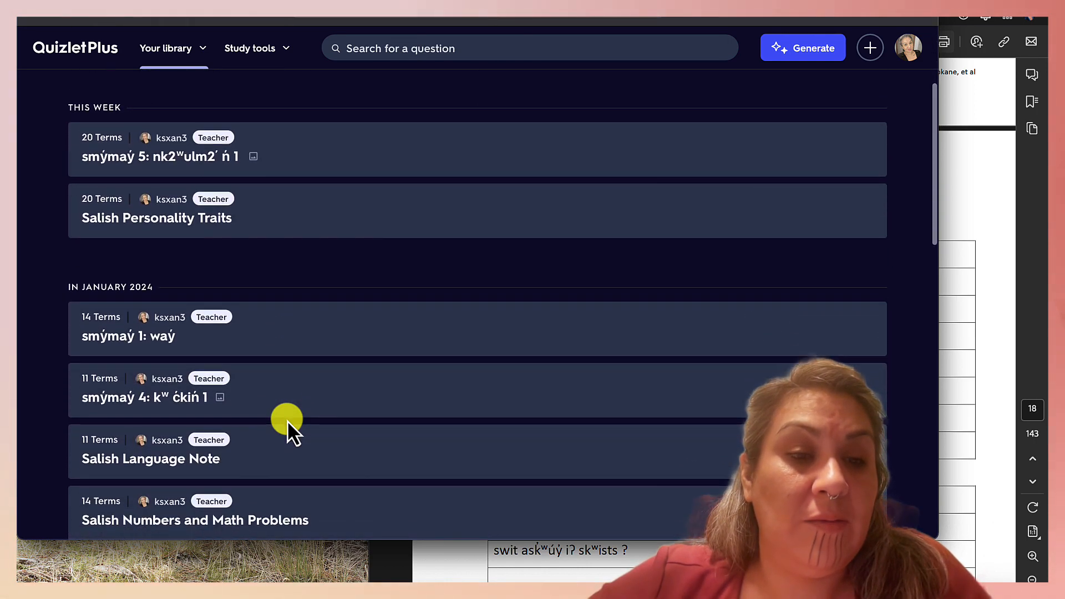
pyautogui.scroll(5, 288, 420)
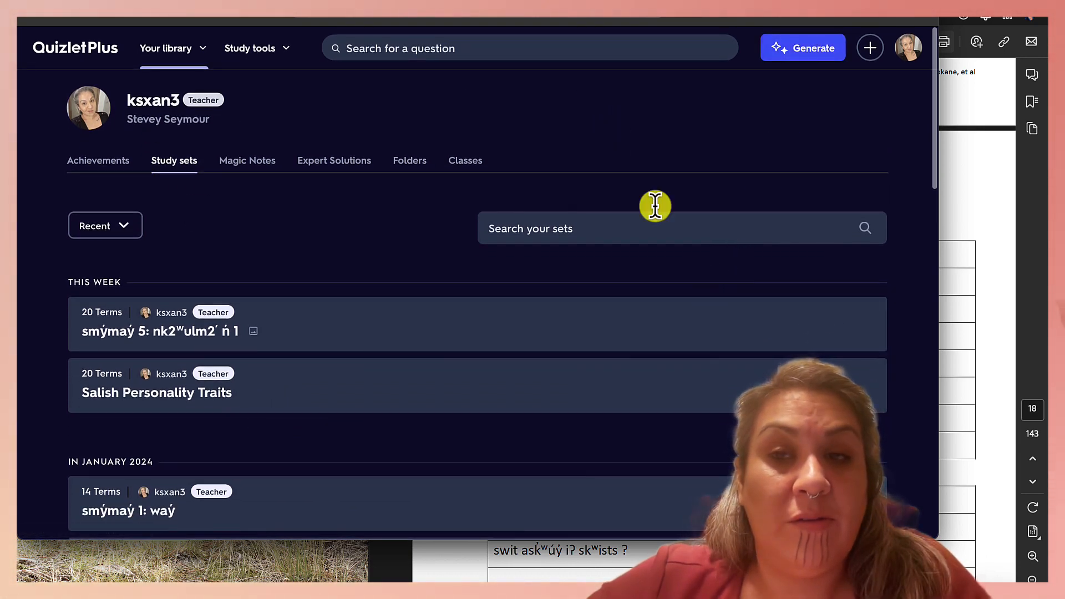
# Start a new study set created from scratch
pyautogui.click(871, 49)
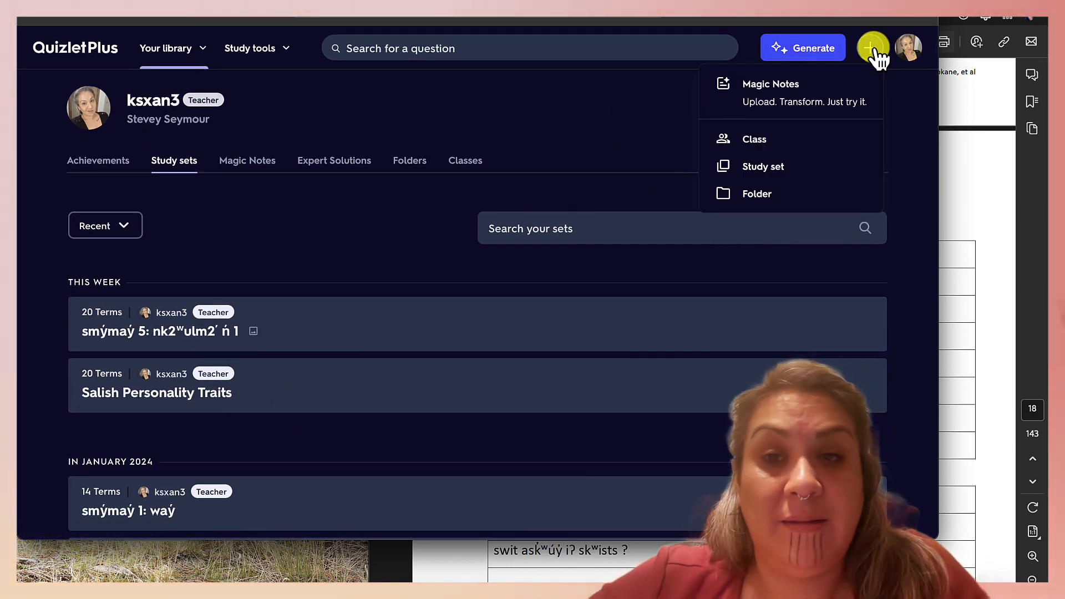
pyautogui.click(781, 166)
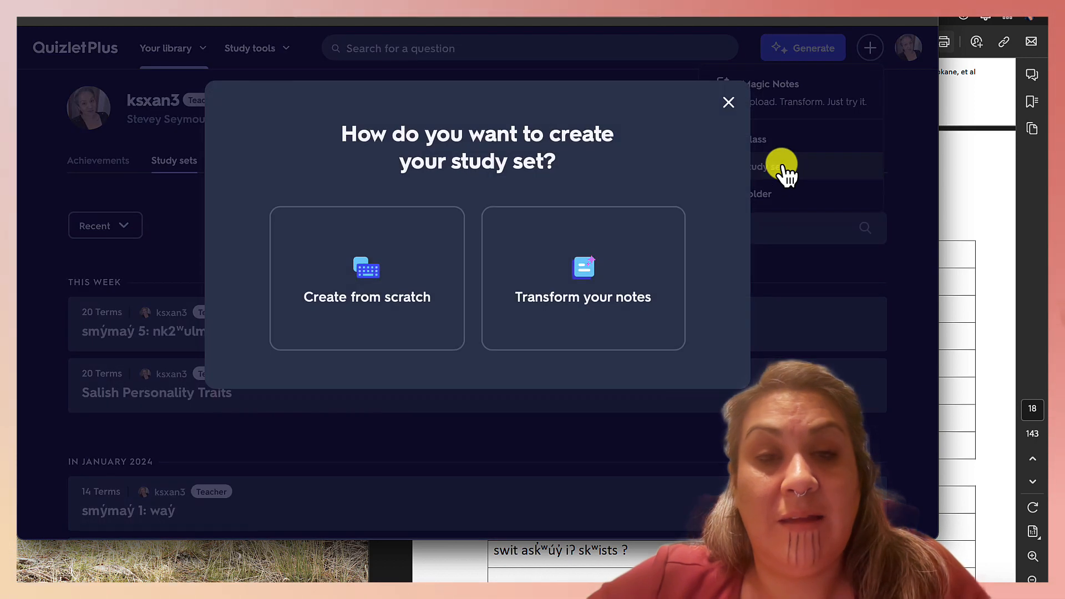
pyautogui.click(397, 273)
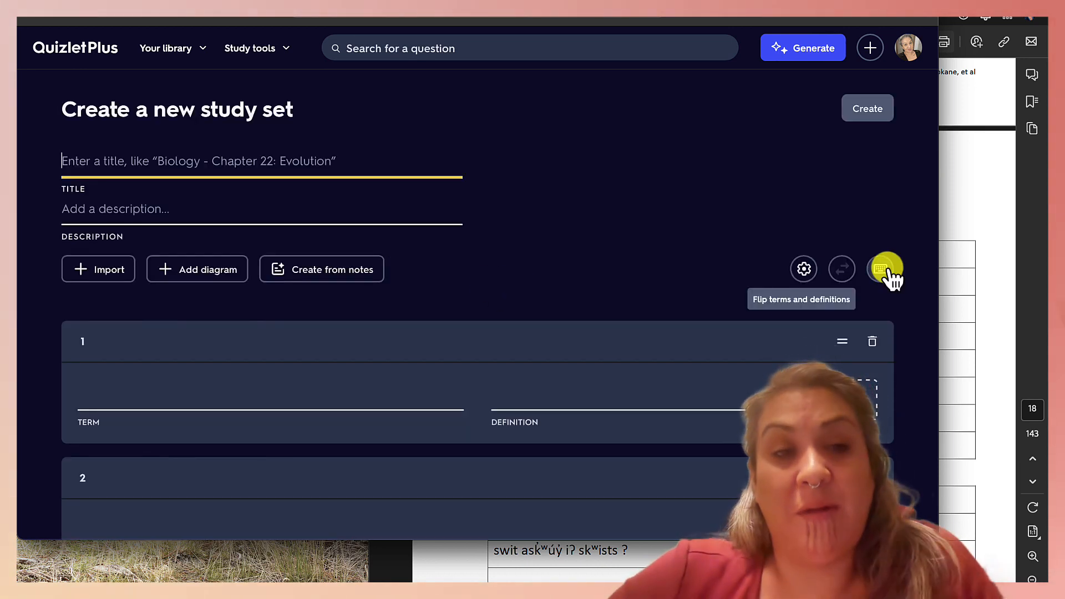
# Copy the lesson heading "smýmaý 6: snəqsilxʷ 1" from the PDF textbook into the study set's title
pyautogui.click(1003, 179)
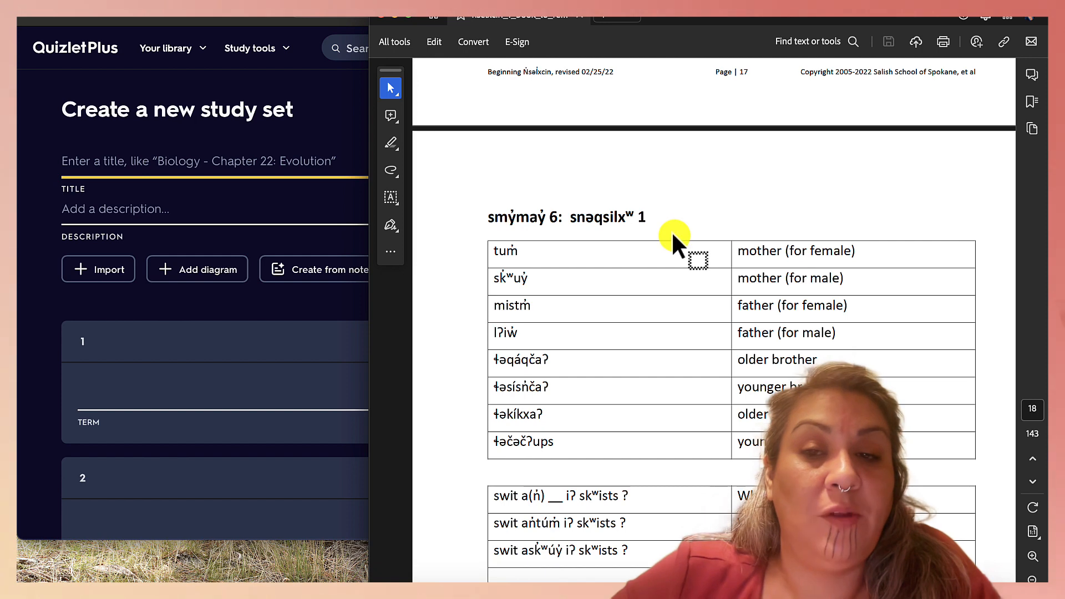
pyautogui.moveTo(648, 218); pyautogui.dragTo(474, 225)
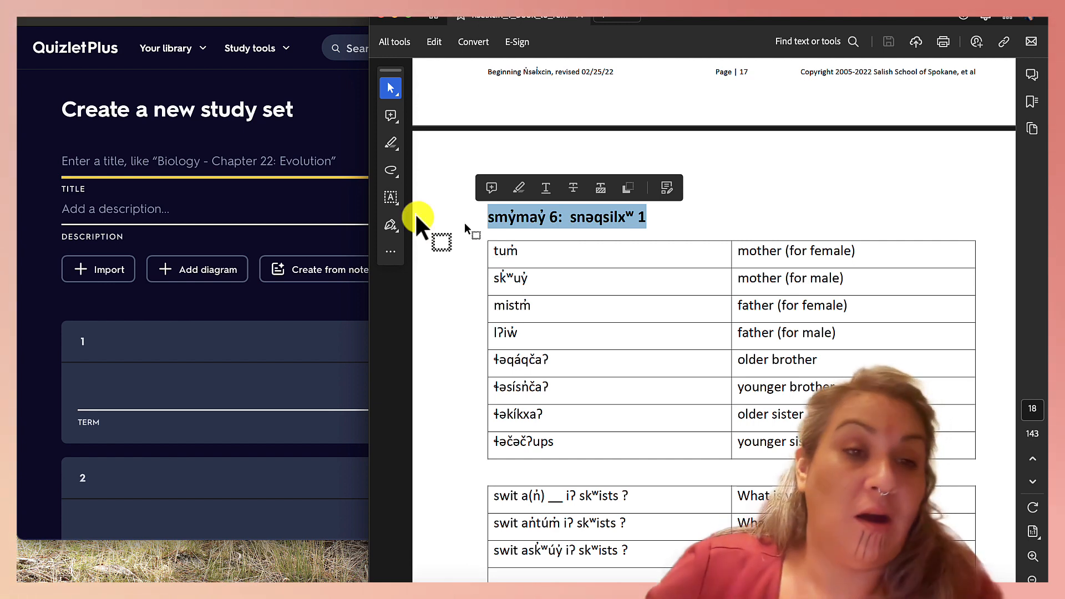
pyautogui.click(114, 160)
pyautogui.write('smýmaý iʔ snəqsilxʷ 1')
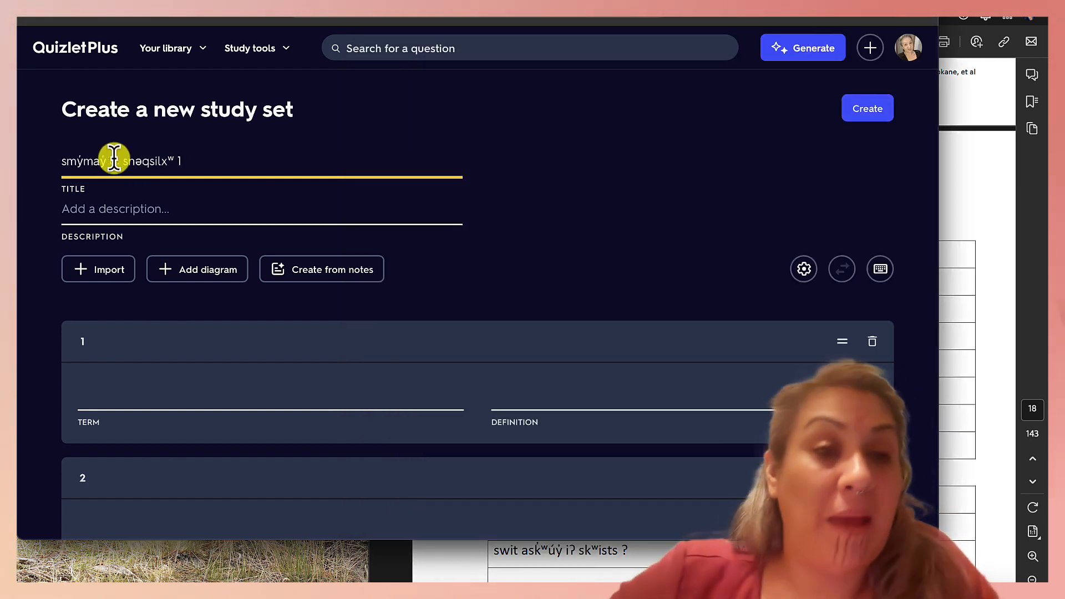
# Enter "Family 1" as the study set's description
pyautogui.click(107, 209)
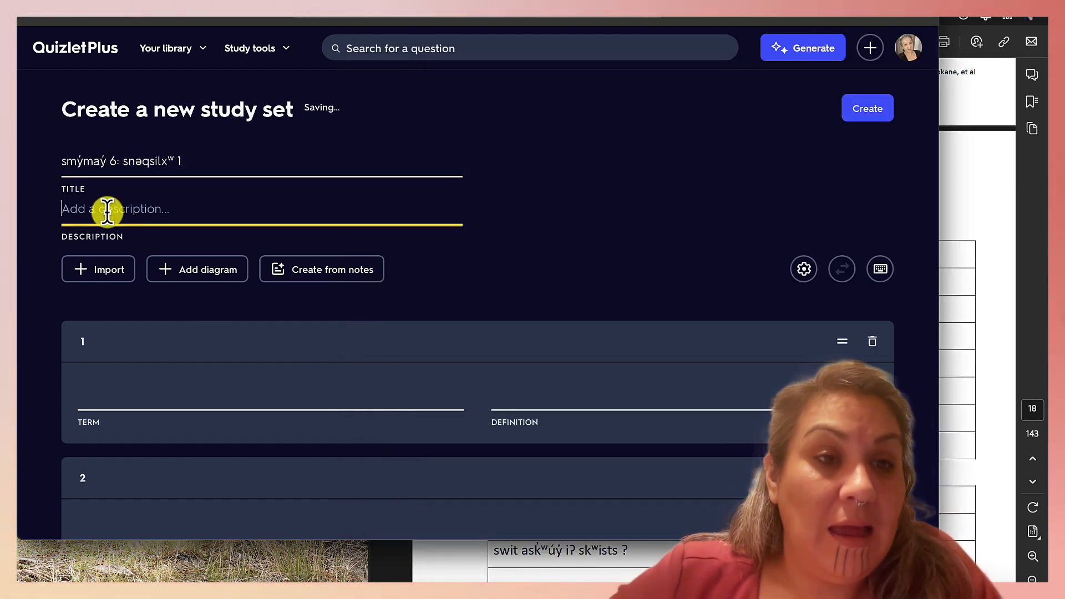
pyautogui.click(955, 157)
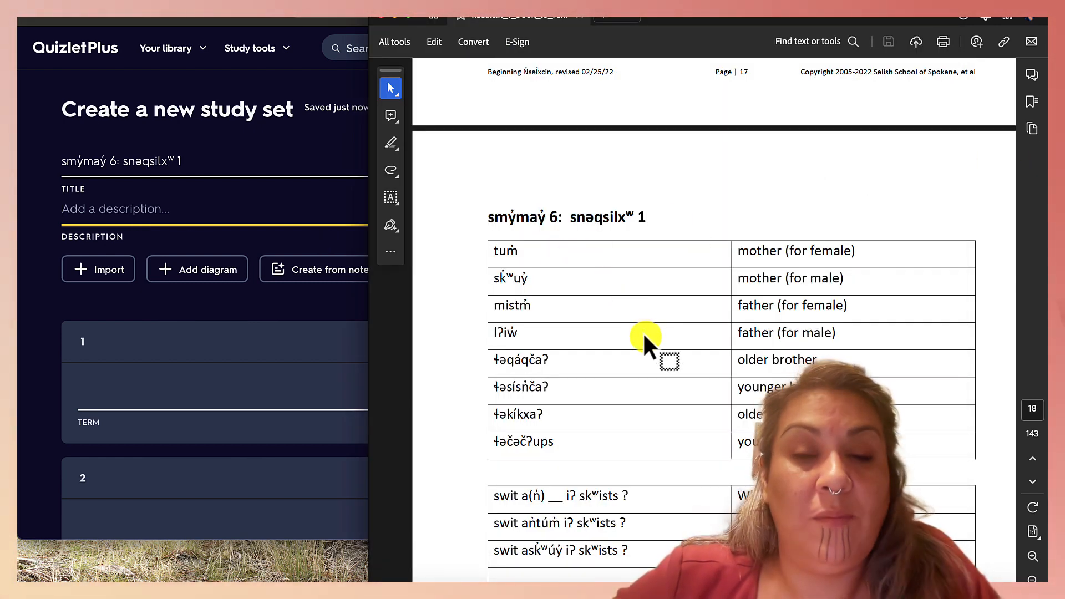
pyautogui.click(114, 208)
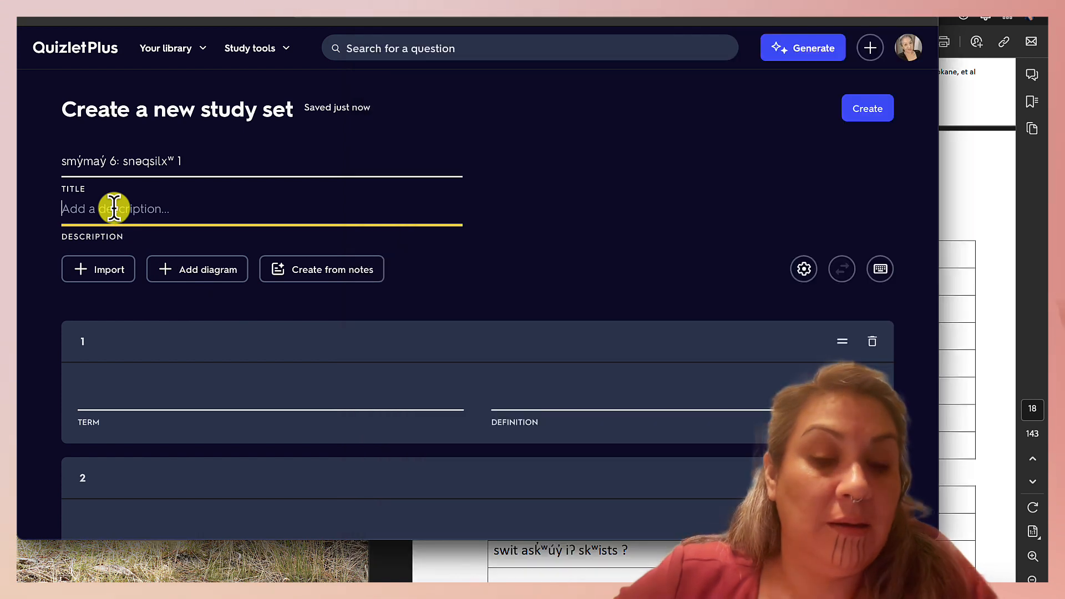
pyautogui.write('Famil')
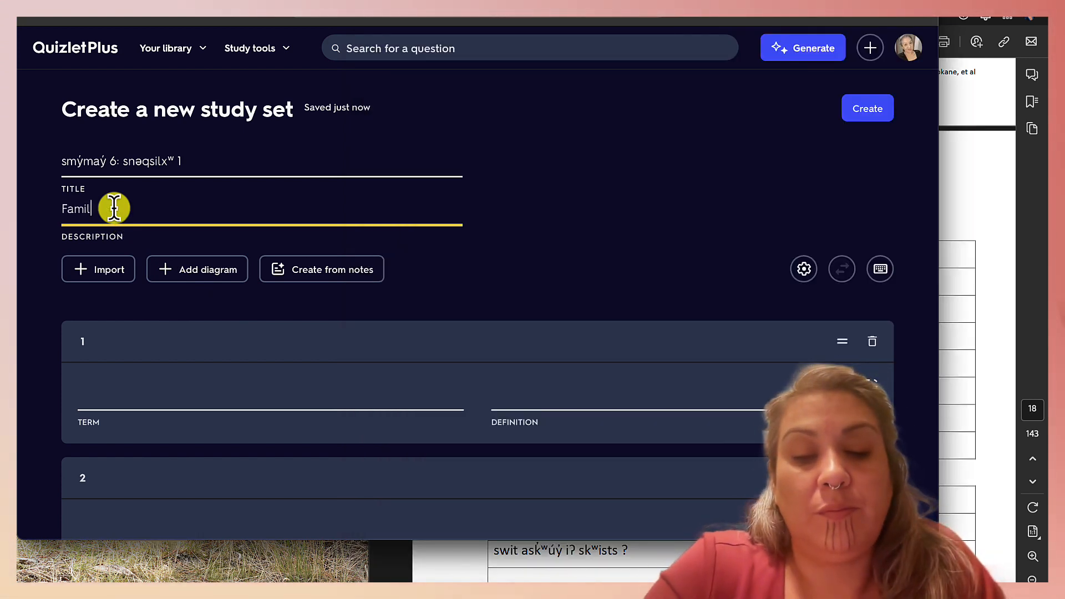
pyautogui.write('y 1')
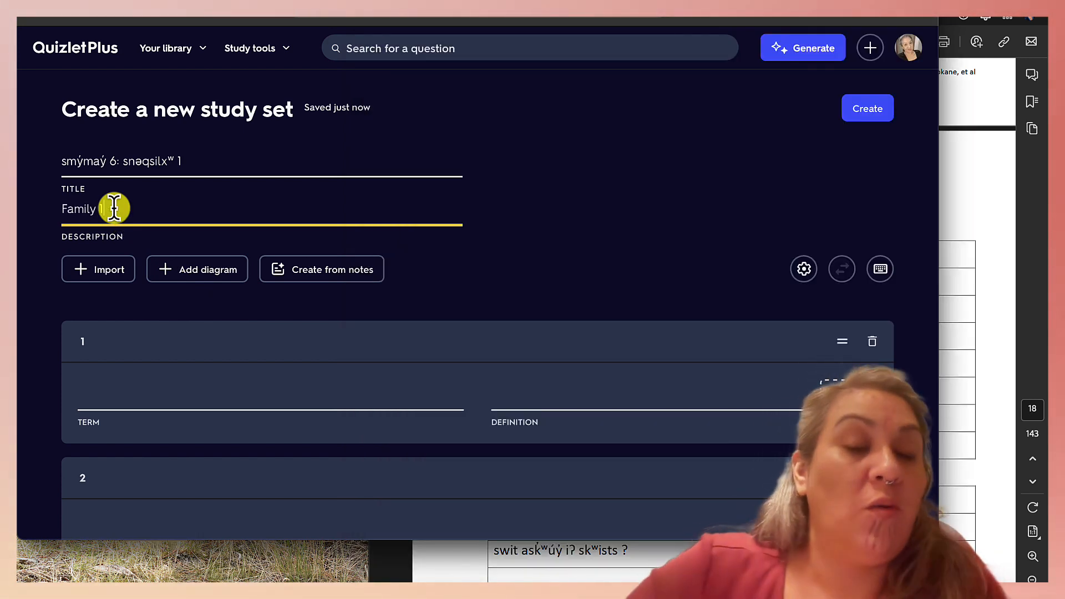
# Examine the PDF textbook's table of contents and the pages around lesson 6, ending at the lesson 6 vocabulary table
pyautogui.click(993, 181)
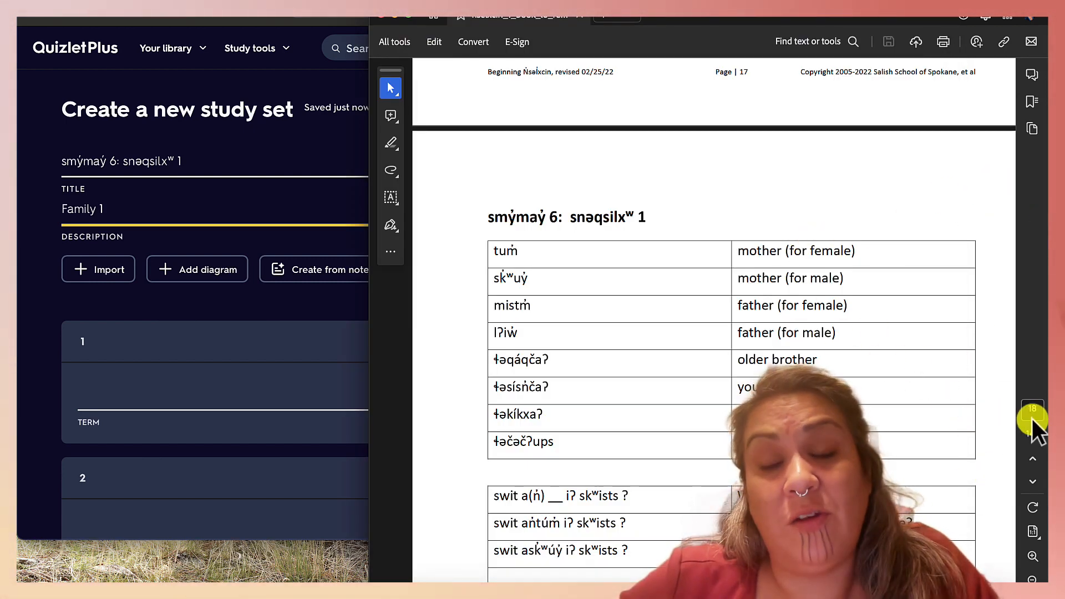
pyautogui.scroll(15, 766, 319)
pyautogui.scroll(20, 766, 320)
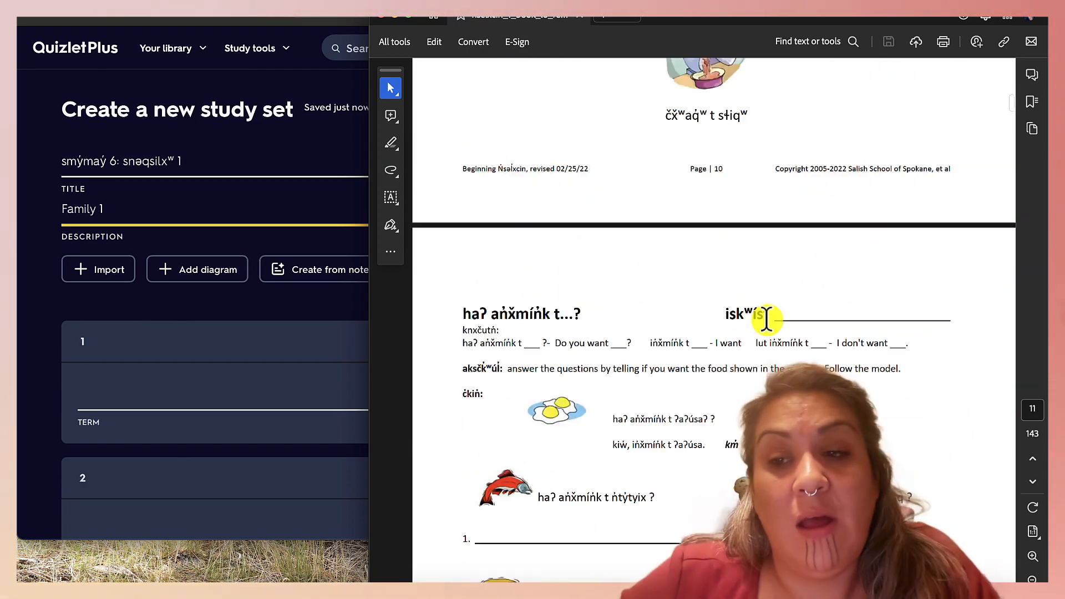
pyautogui.scroll(-20, 767, 320)
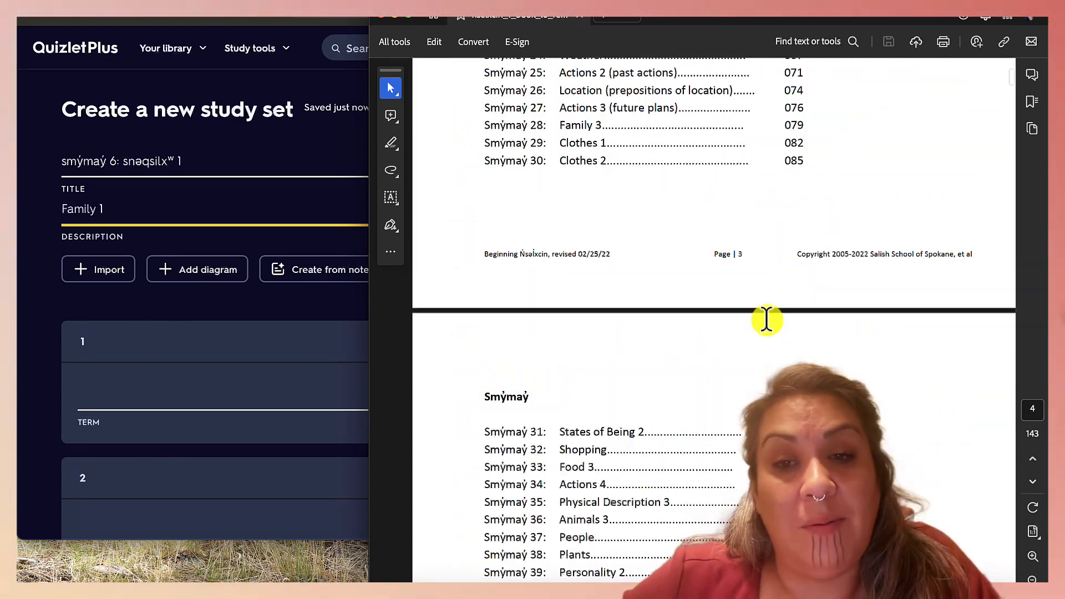
pyautogui.scroll(8, 766, 319)
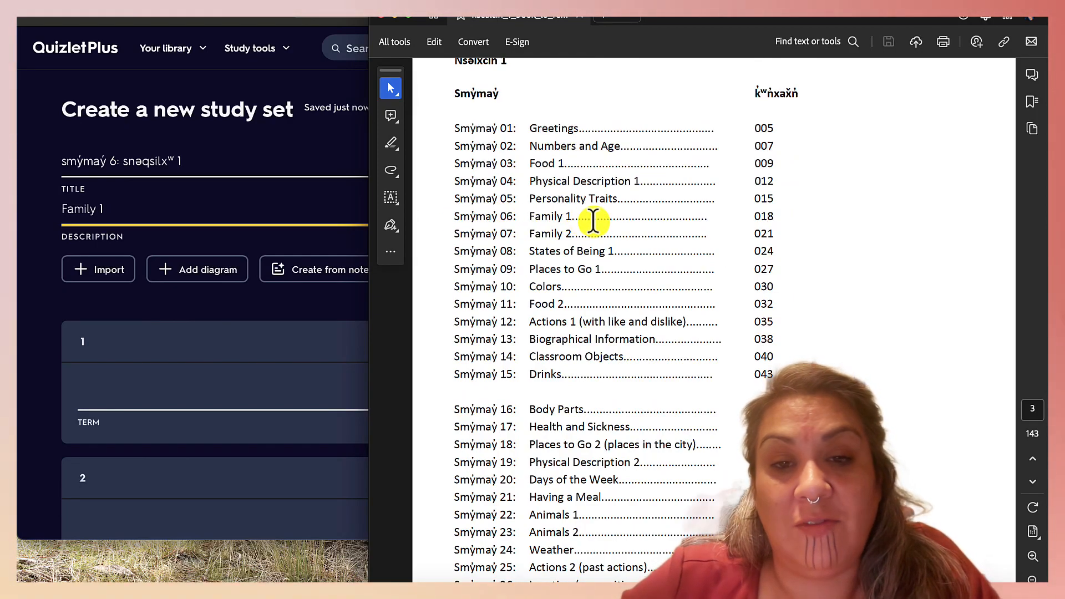
pyautogui.scroll(-20, 625, 394)
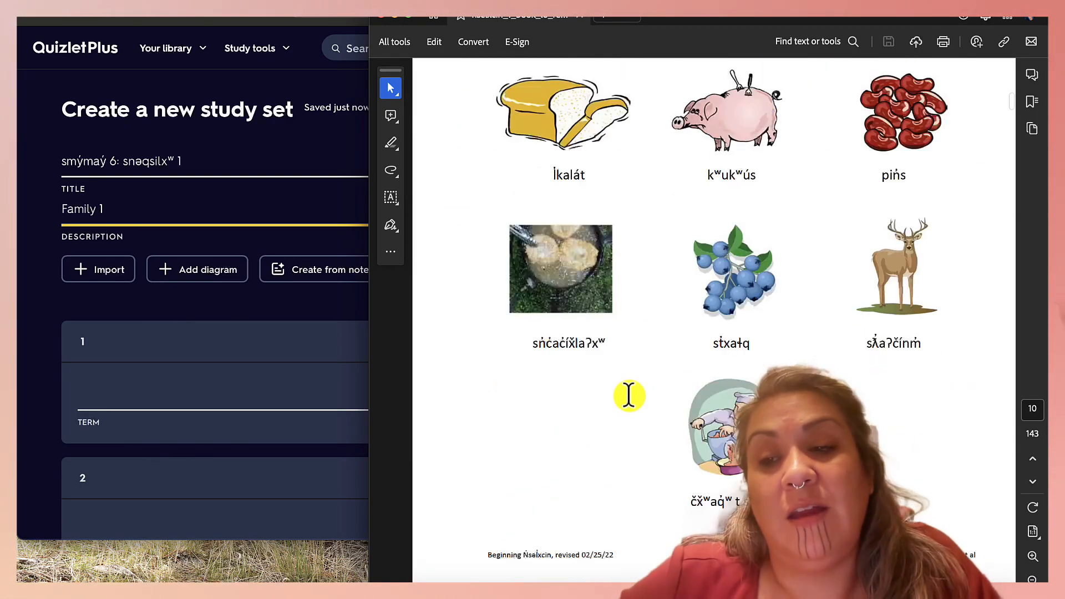
pyautogui.scroll(-20, 628, 395)
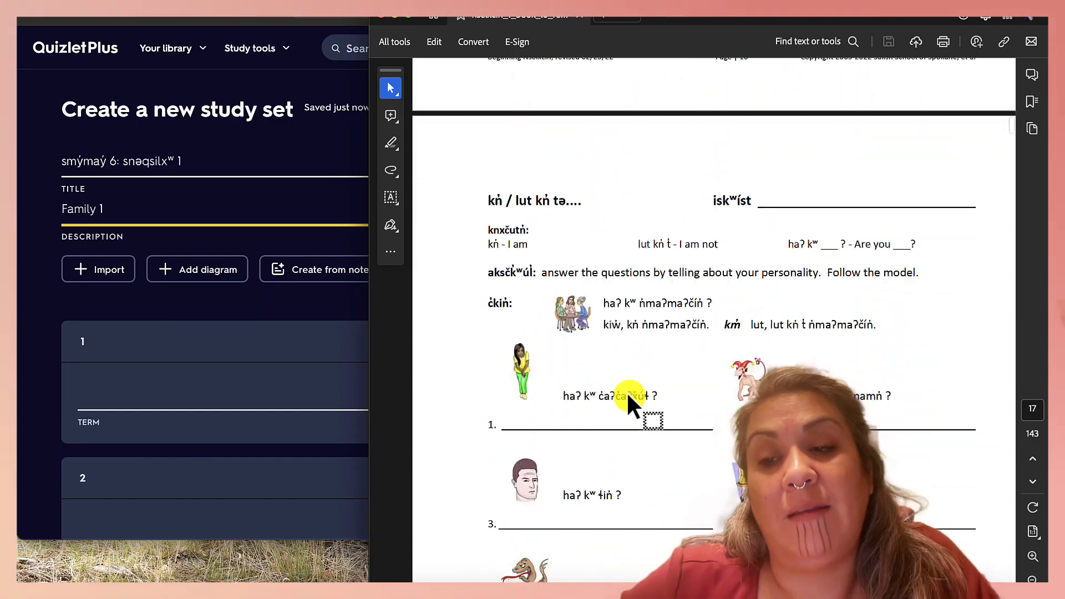
pyautogui.scroll(-15, 626, 391)
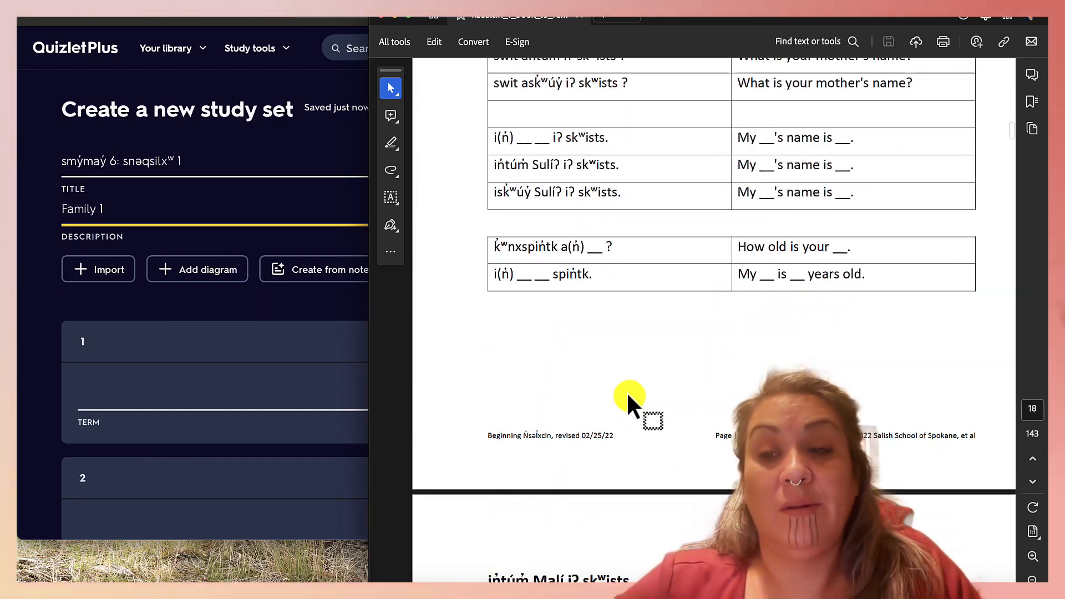
pyautogui.scroll(-10, 629, 395)
pyautogui.scroll(20, 628, 395)
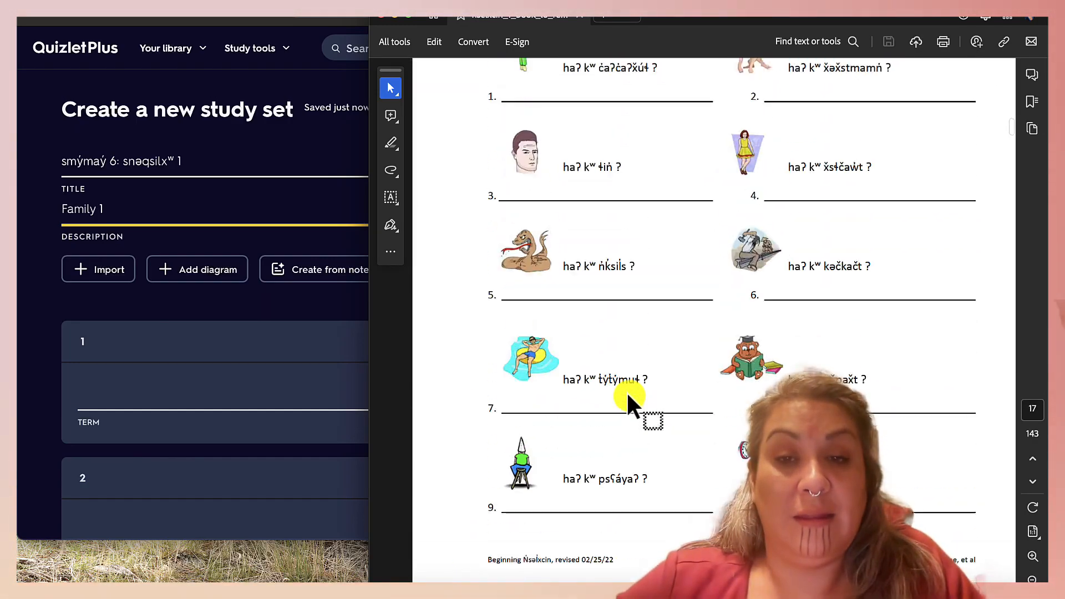
pyautogui.scroll(15, 627, 391)
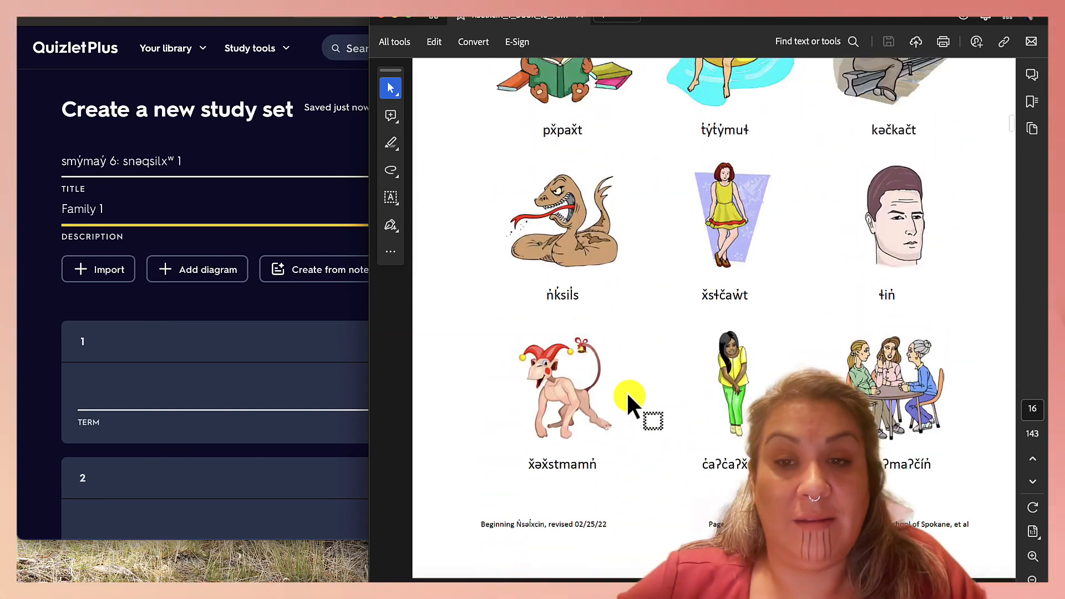
pyautogui.scroll(2, 626, 391)
pyautogui.scroll(-15, 643, 377)
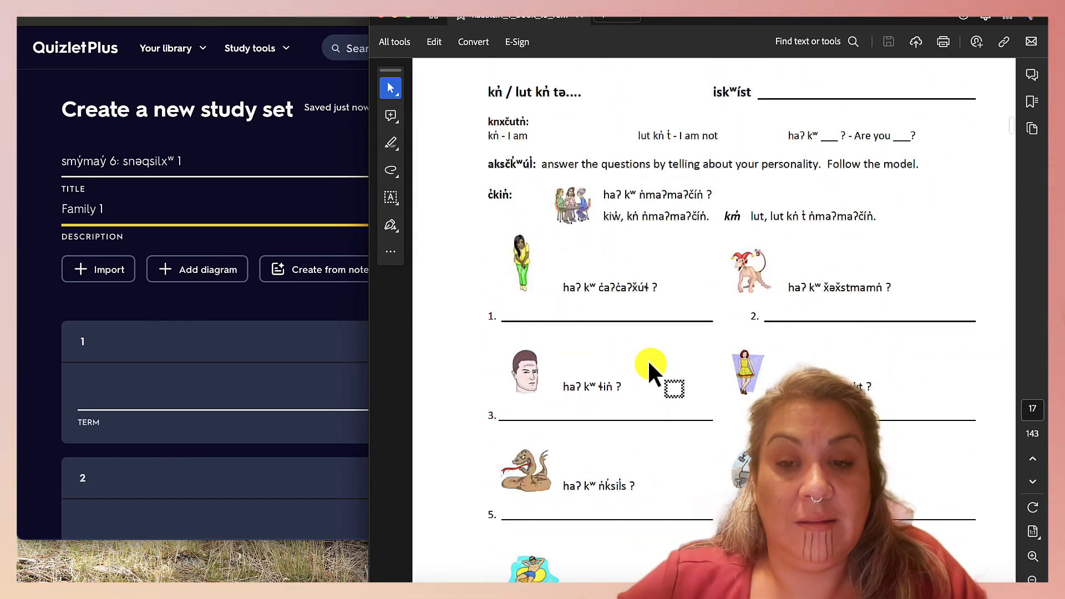
pyautogui.scroll(-15, 648, 366)
pyautogui.scroll(8, 649, 366)
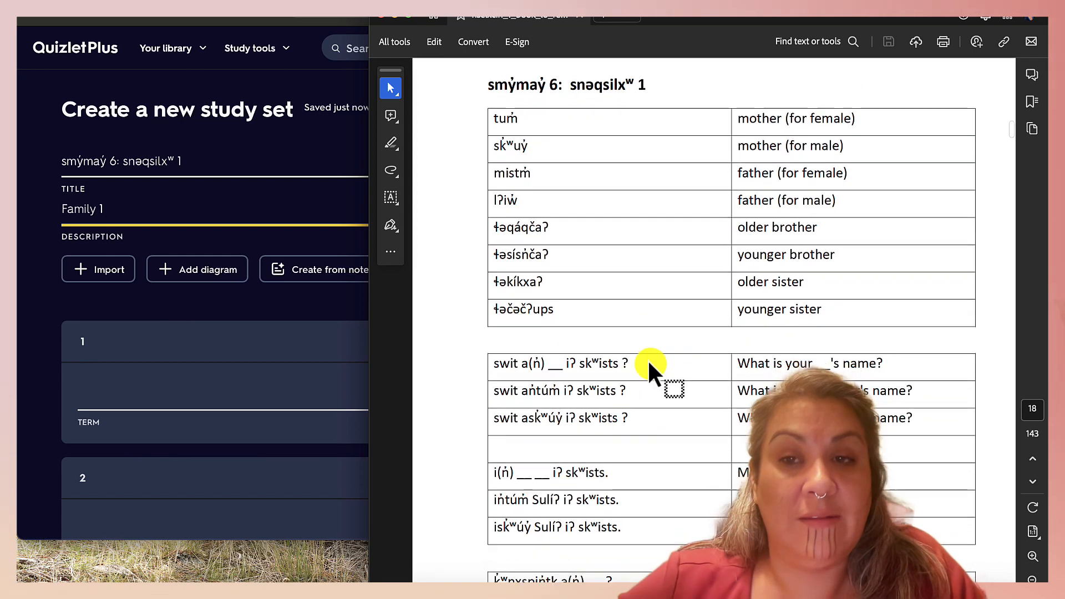
# Move the PDF window aside and copy the first vocabulary word "tum̓" into the term of card 1
pyautogui.moveTo(703, 21); pyautogui.dragTo(904, 14)
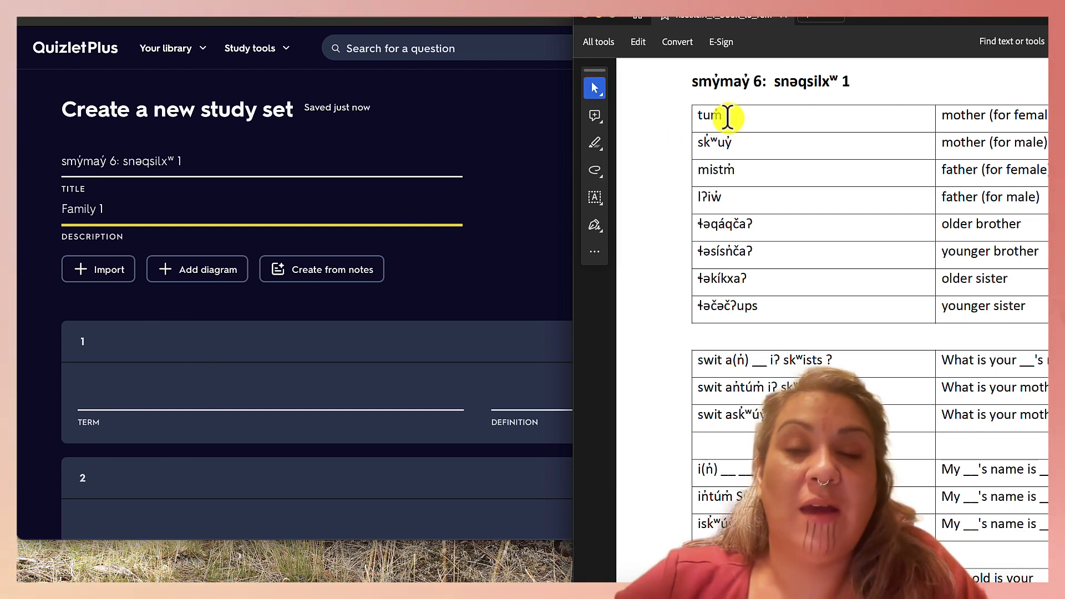
pyautogui.moveTo(728, 115); pyautogui.dragTo(689, 116)
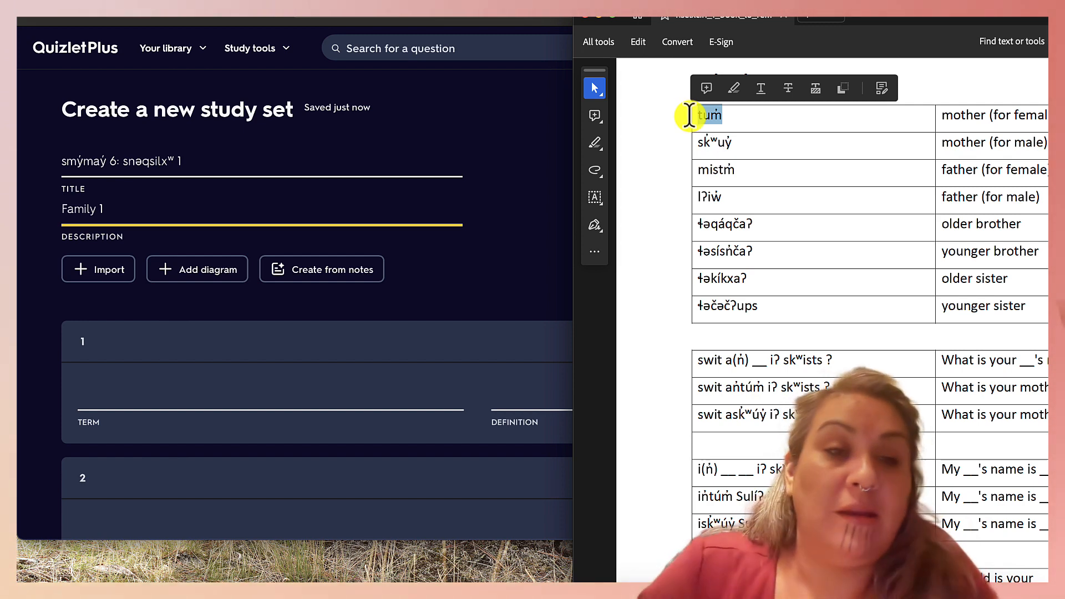
pyautogui.click(111, 405)
pyautogui.click(108, 398)
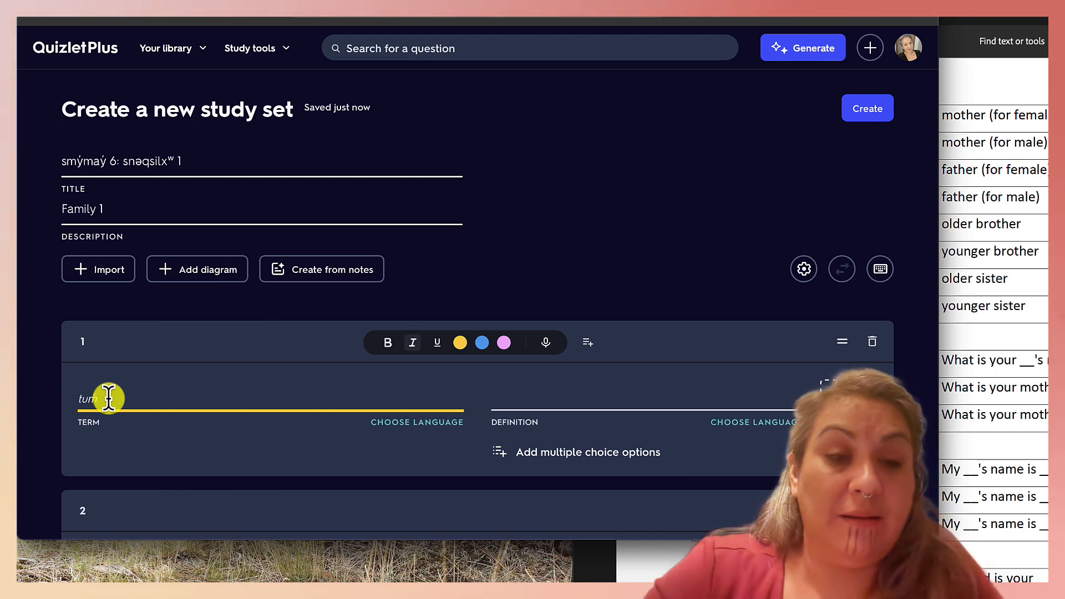
# Copy "mother (for female)" from the PDF into card 1's definition and move the study set window aside to uncover the vocabulary table
pyautogui.click(531, 398)
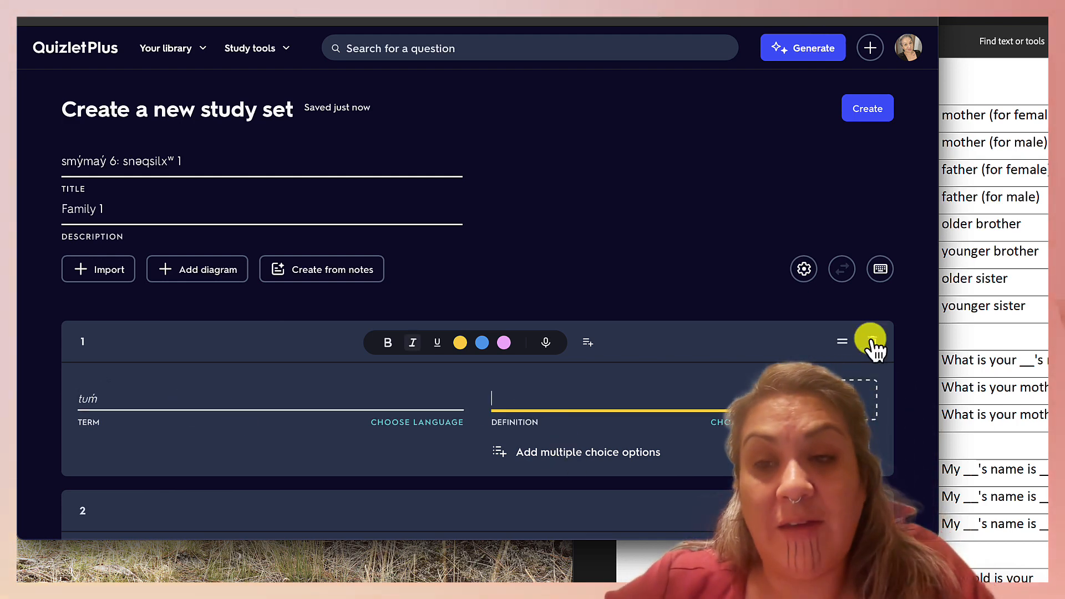
pyautogui.click(982, 281)
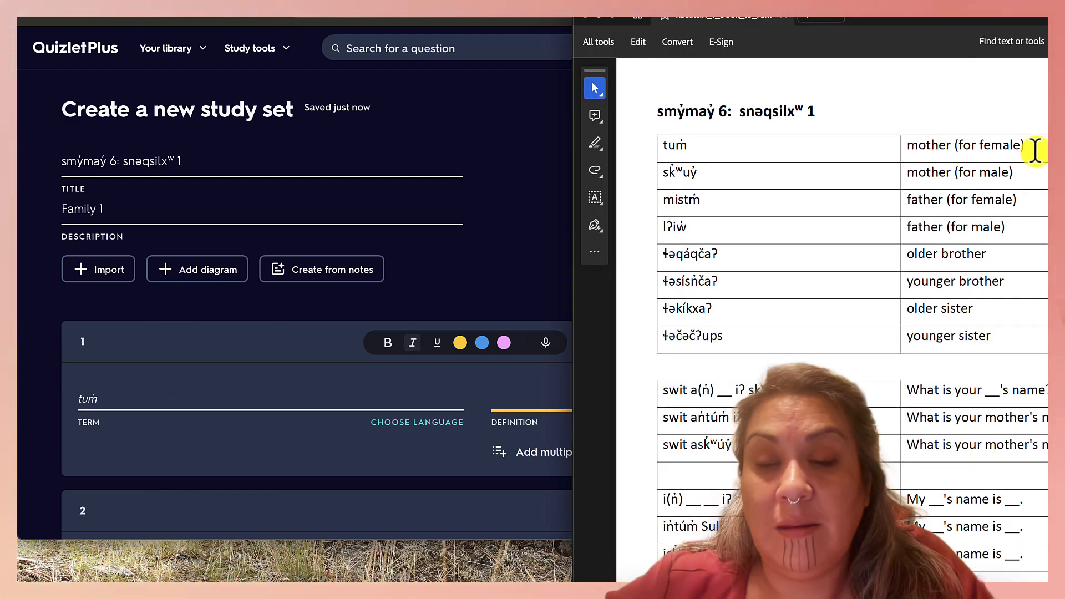
pyautogui.moveTo(1035, 150); pyautogui.dragTo(916, 146)
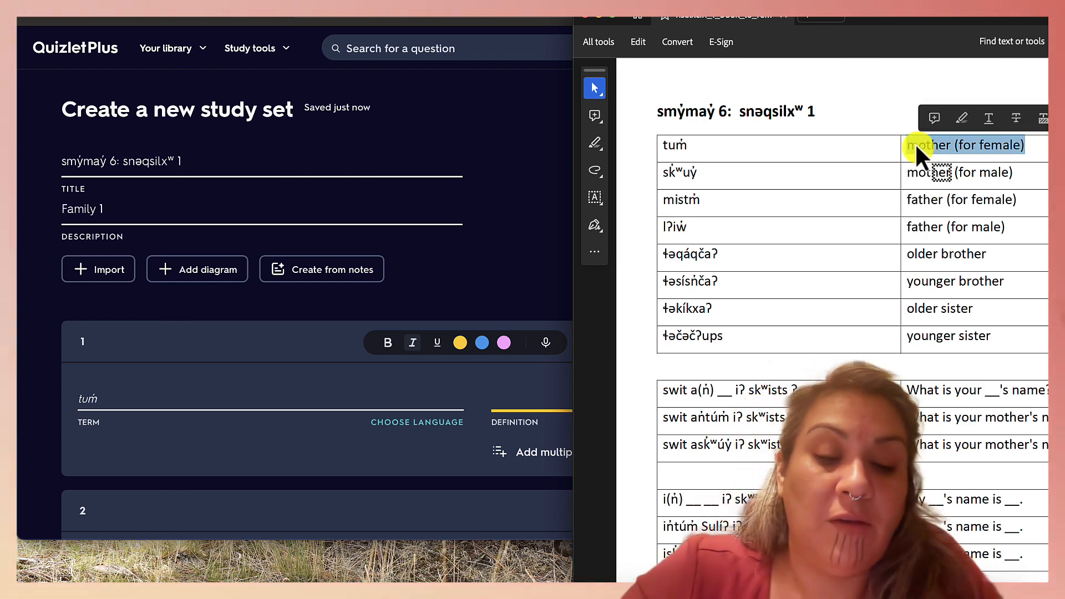
pyautogui.click(544, 236)
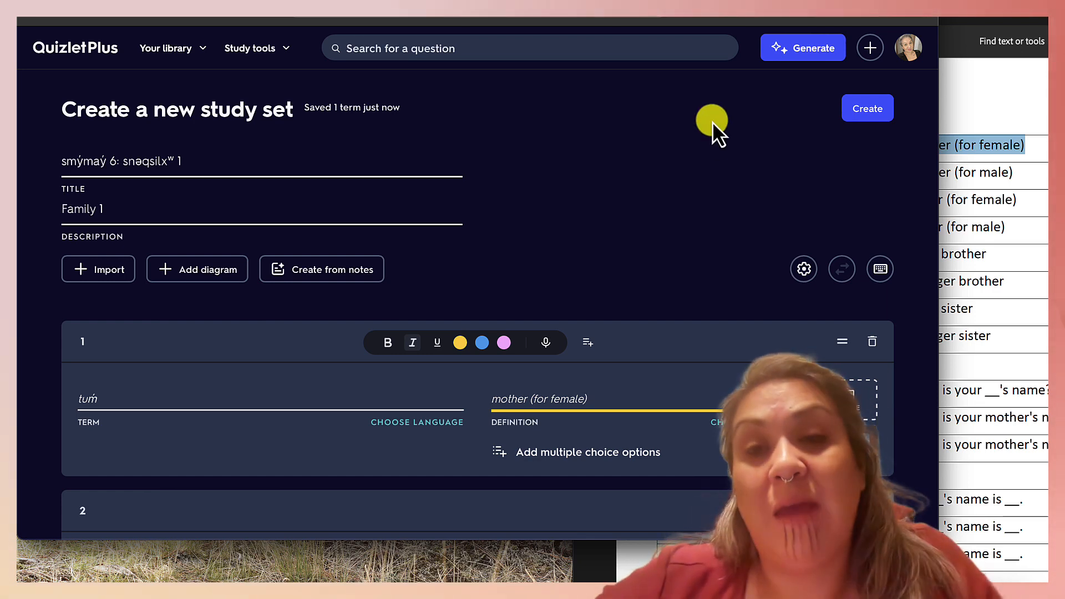
pyautogui.moveTo(783, 15); pyautogui.dragTo(533, 19)
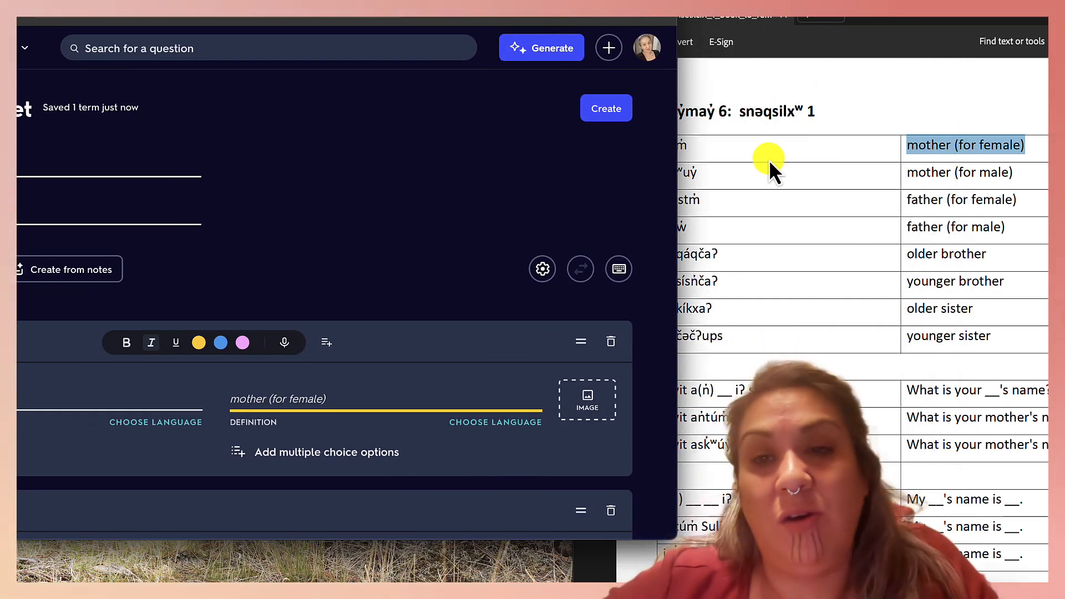
# Examine the PDF textbook's pages around lesson 6, including the family tree and the illustrated vocabulary pages, for pictures usable on the cards
pyautogui.scroll(2, 868, 285)
pyautogui.scroll(-15, 868, 285)
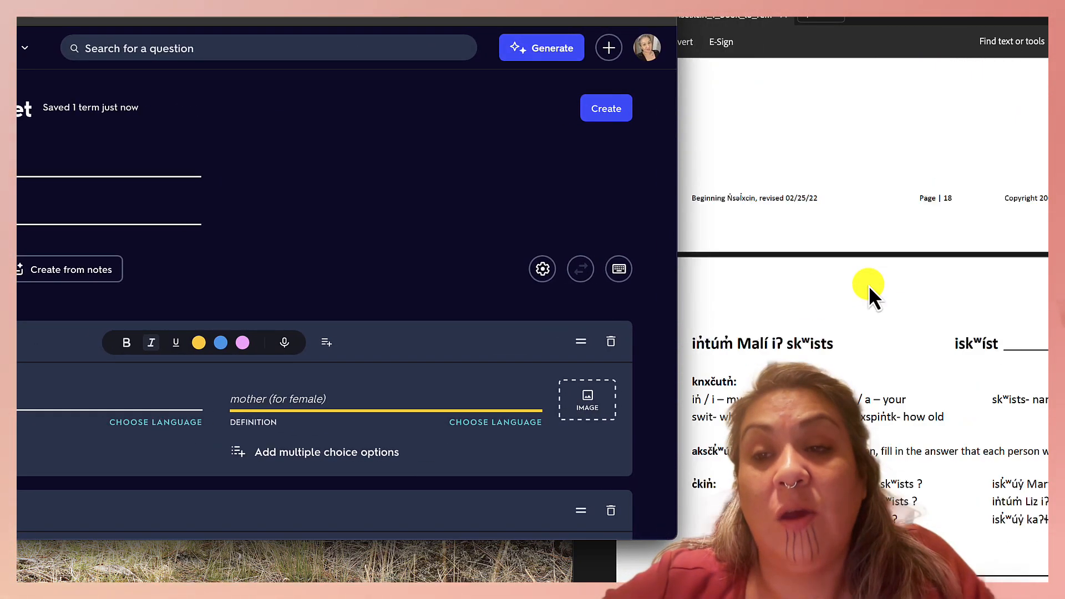
pyautogui.scroll(3, 869, 285)
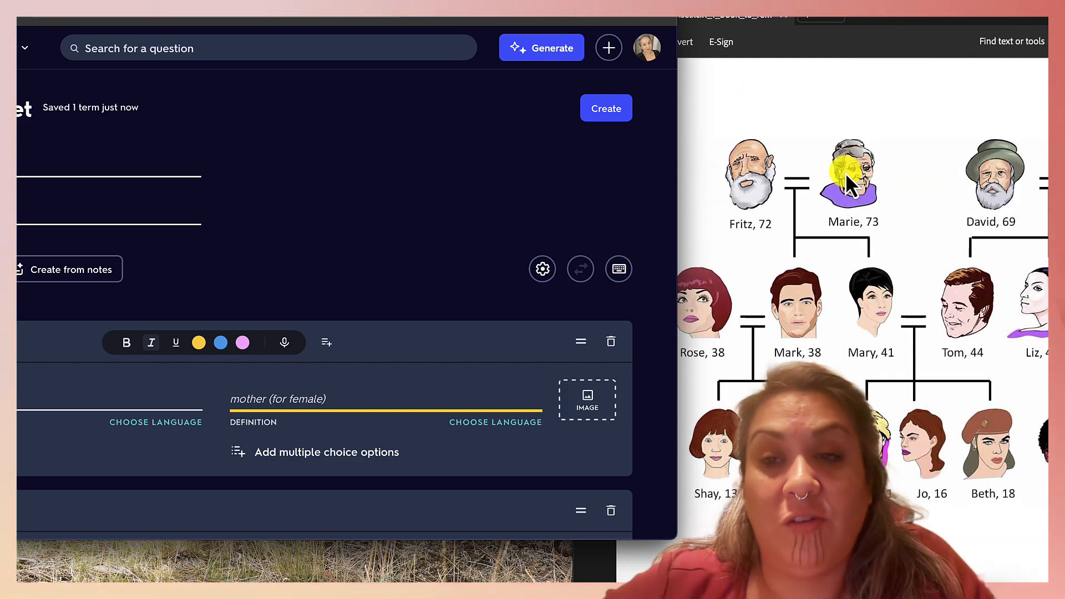
pyautogui.click(843, 168)
pyautogui.scroll(10, 843, 168)
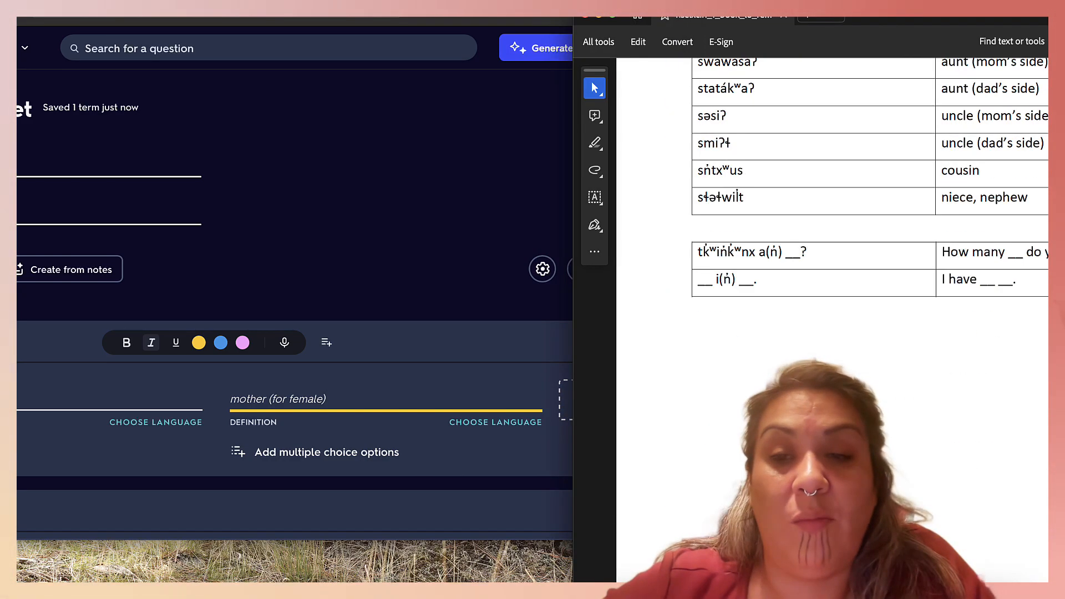
pyautogui.scroll(-6, 843, 168)
pyautogui.scroll(-15, 843, 169)
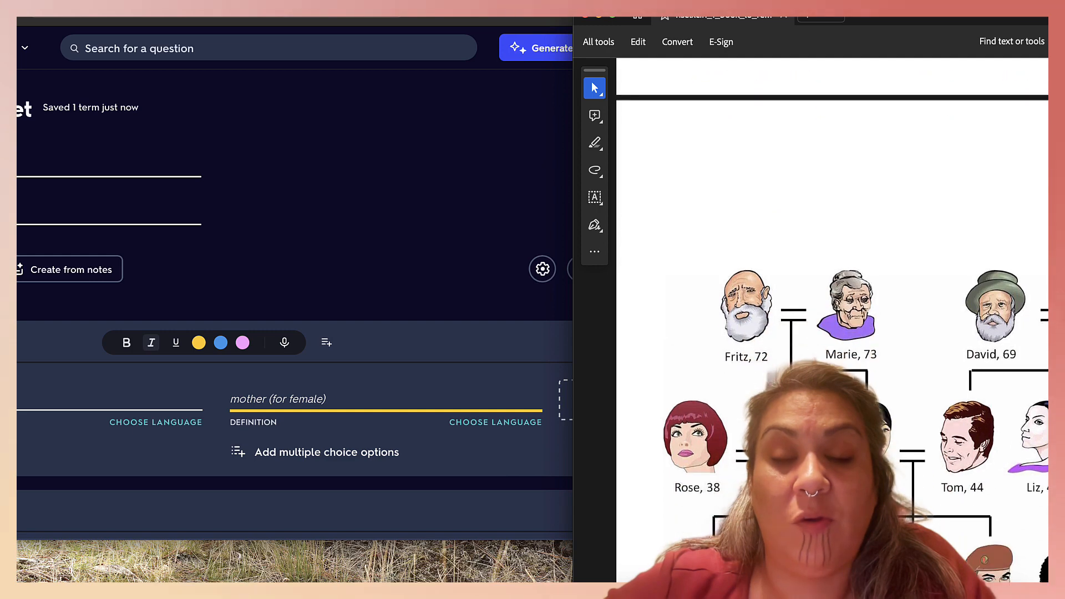
pyautogui.scroll(3, 804, 332)
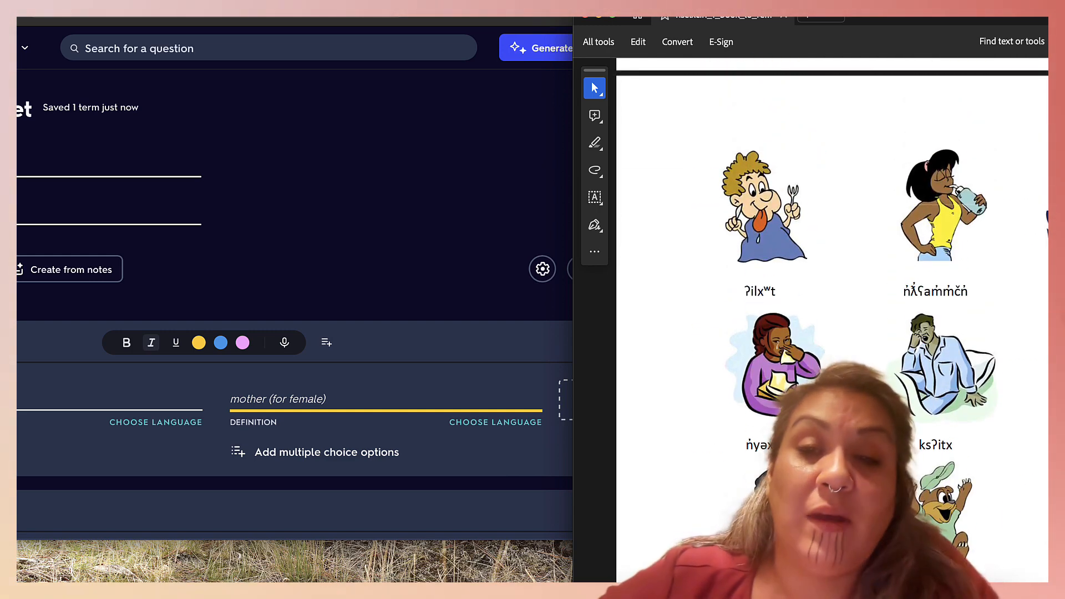
# Try to copy the picture above "ʔilxʷt" from the PDF and paste it as the image of card 1 in the study set
pyautogui.click(770, 200)
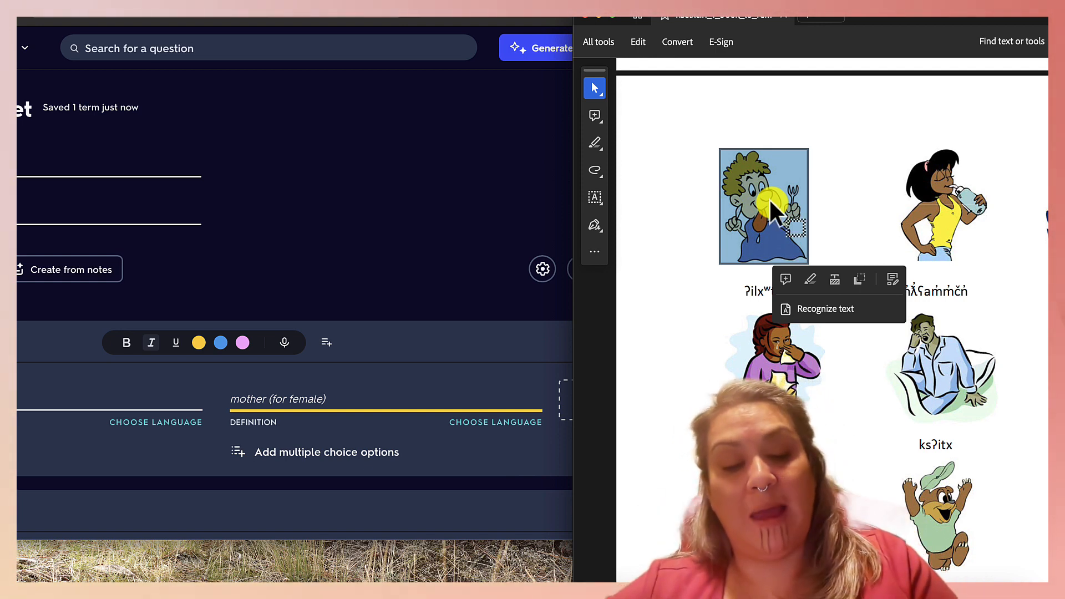
pyautogui.moveTo(769, 201); pyautogui.dragTo(770, 201)
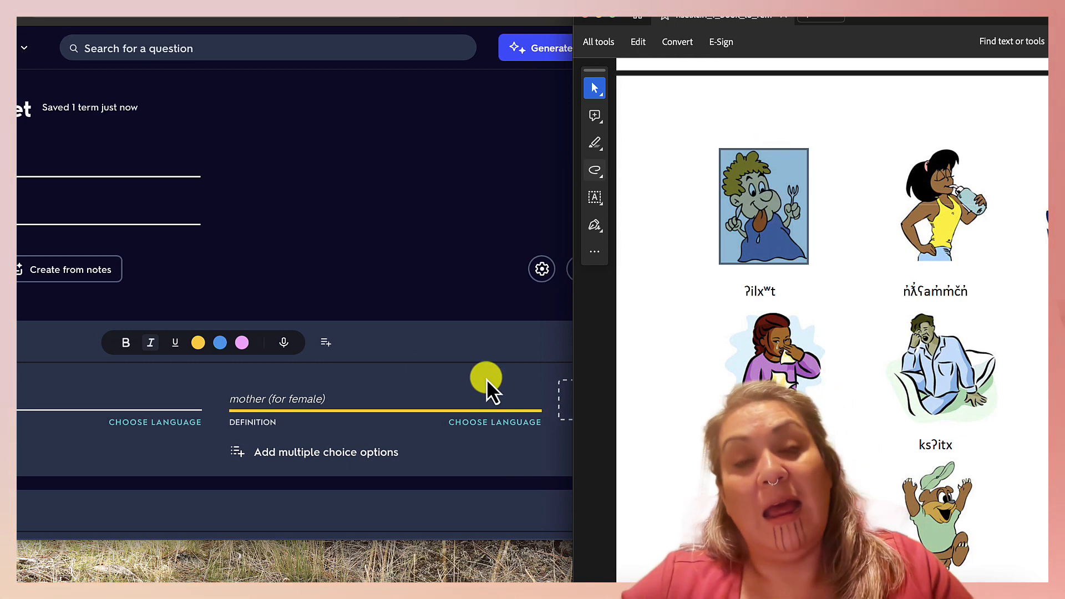
pyautogui.click(541, 361)
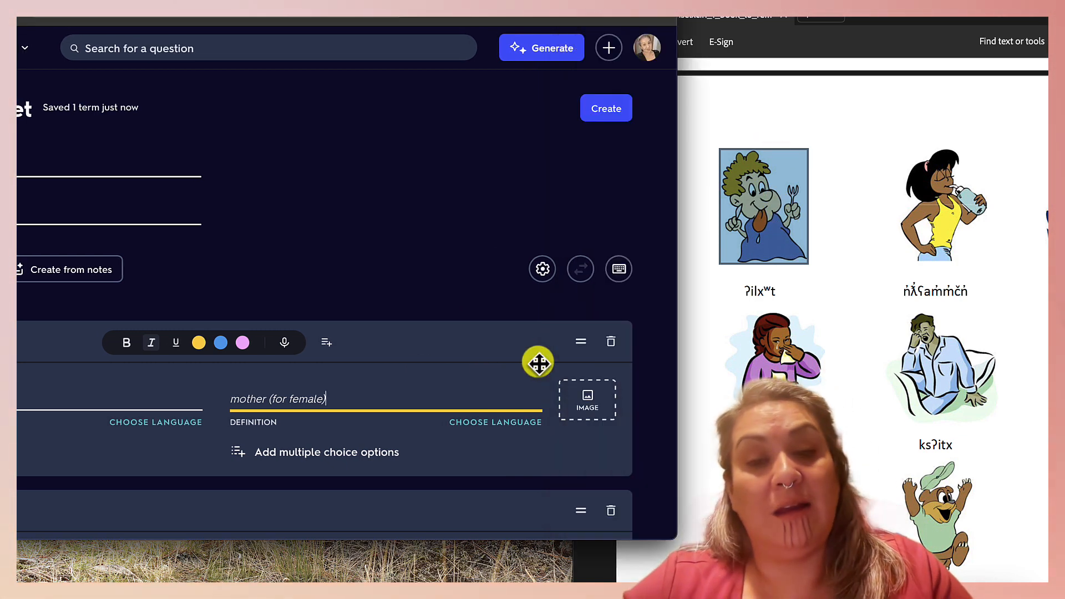
pyautogui.click(579, 406)
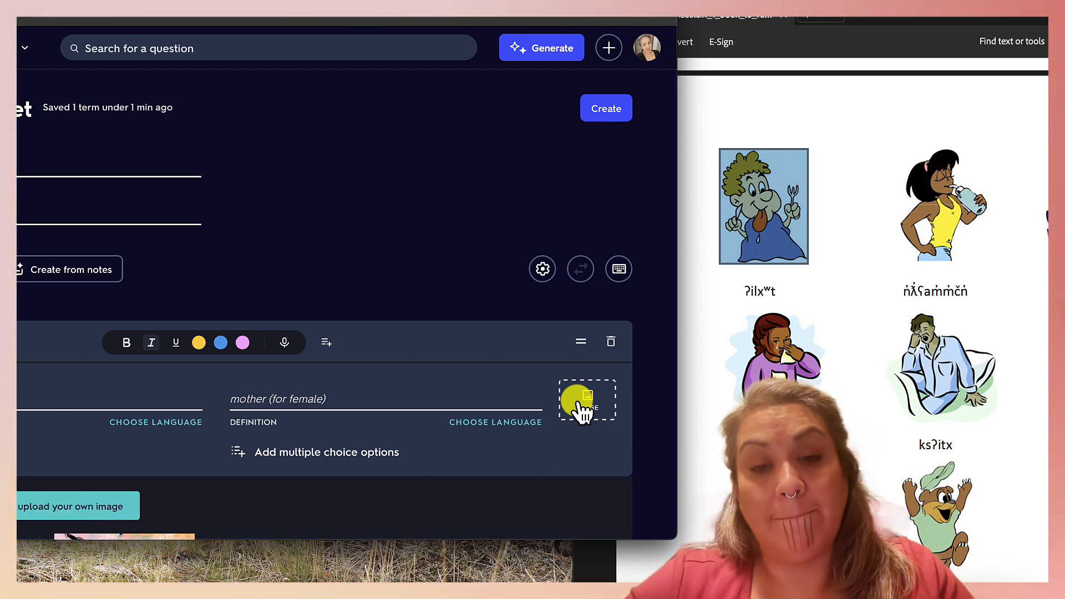
pyautogui.click(589, 398)
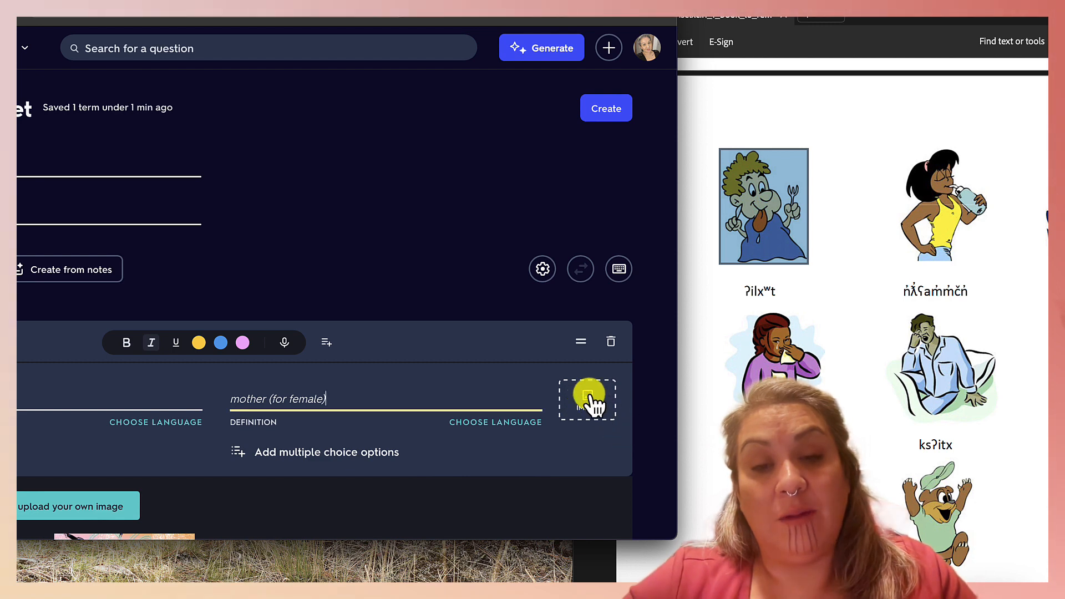
pyautogui.press('super+v')
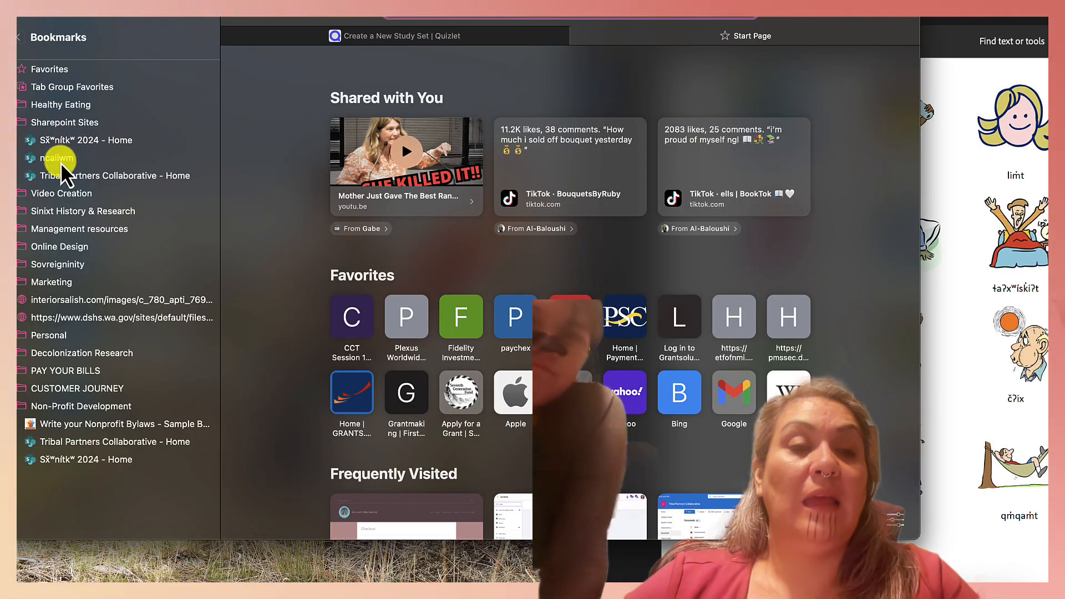
# Open the bookmarked ncaliwm SharePoint site with the organization's account and go into the N1 quizzes folder under N1 Planning
pyautogui.click(61, 162)
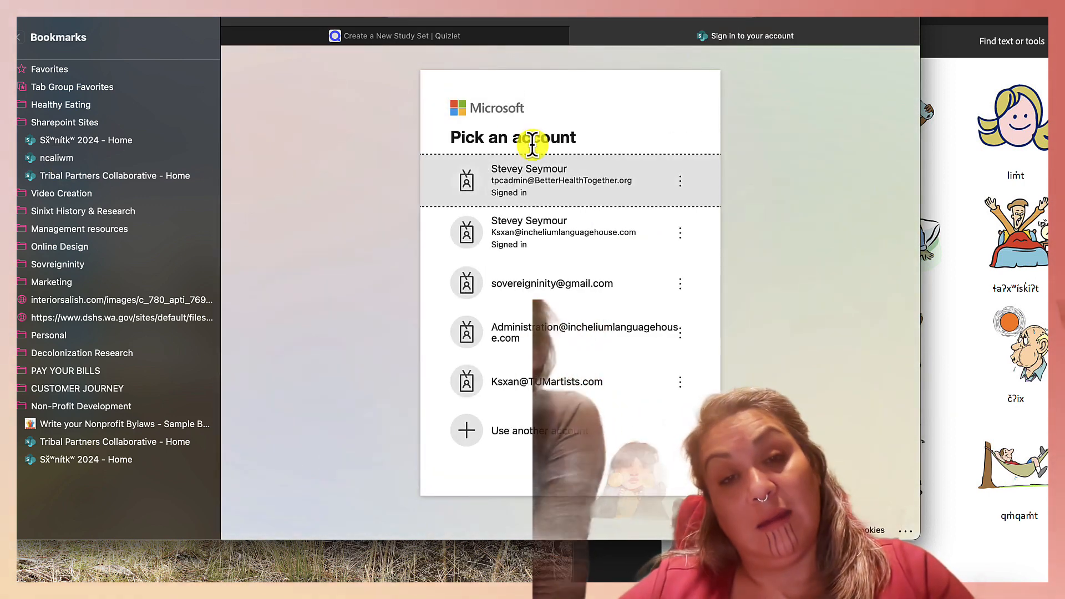
pyautogui.click(567, 238)
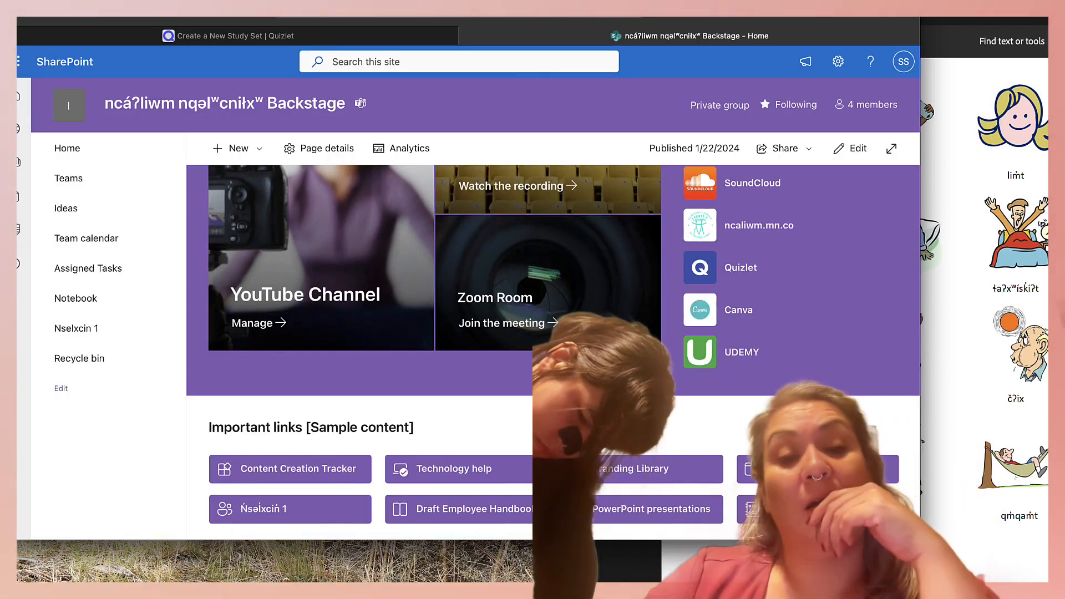
pyautogui.scroll(-5, 428, 273)
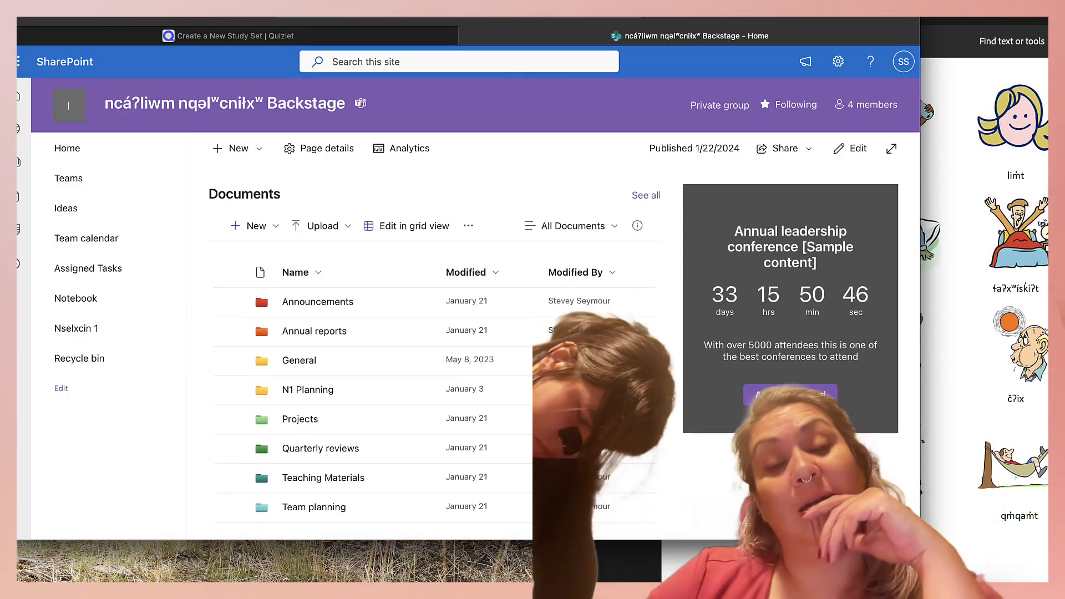
pyautogui.scroll(-1, 348, 368)
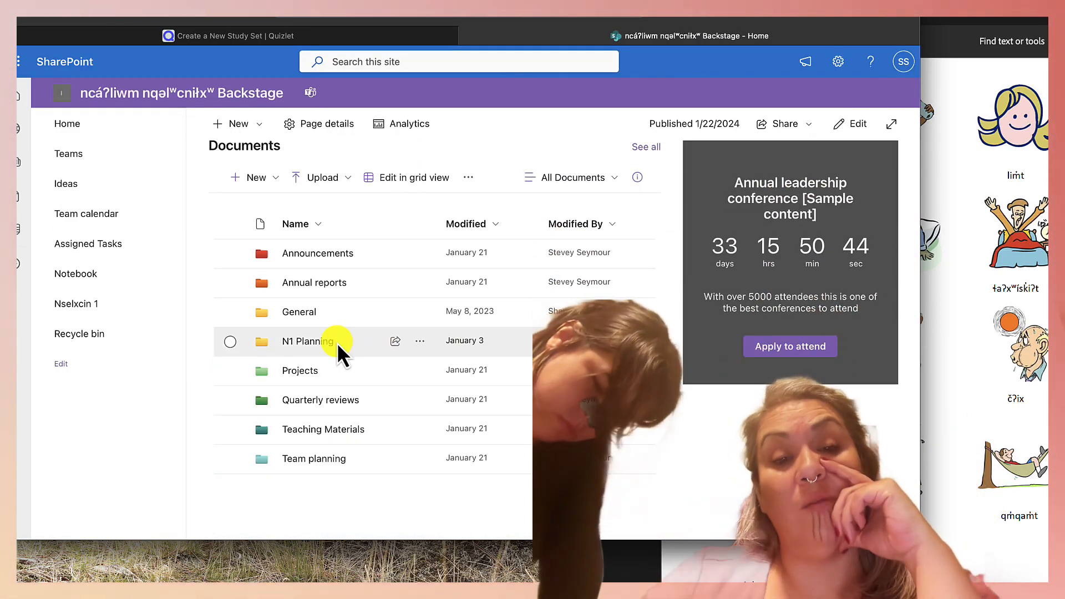
pyautogui.click(308, 341)
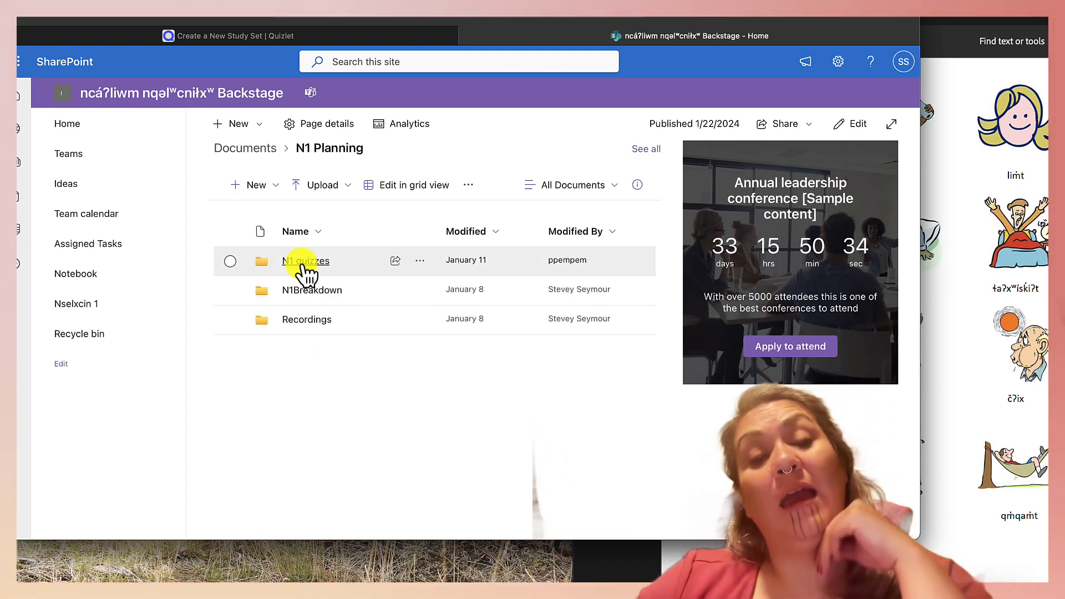
pyautogui.click(306, 260)
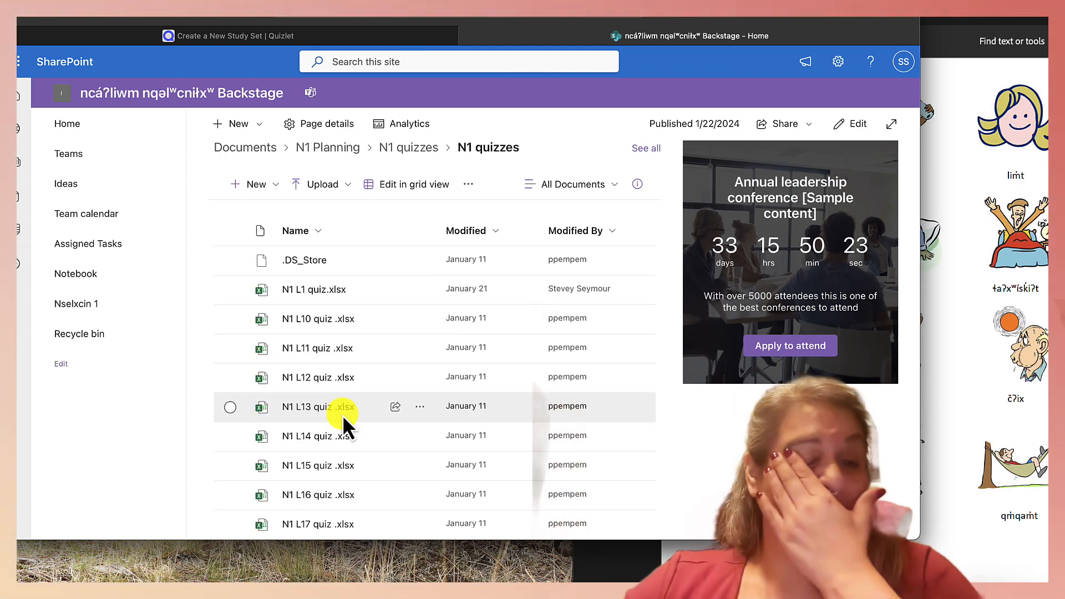
# Find the lesson 6 quiz in the N1 quizzes folder and open the workbook "N1 L6 quiz .xlsx"
pyautogui.scroll(-3, 342, 415)
pyautogui.scroll(-10, 341, 415)
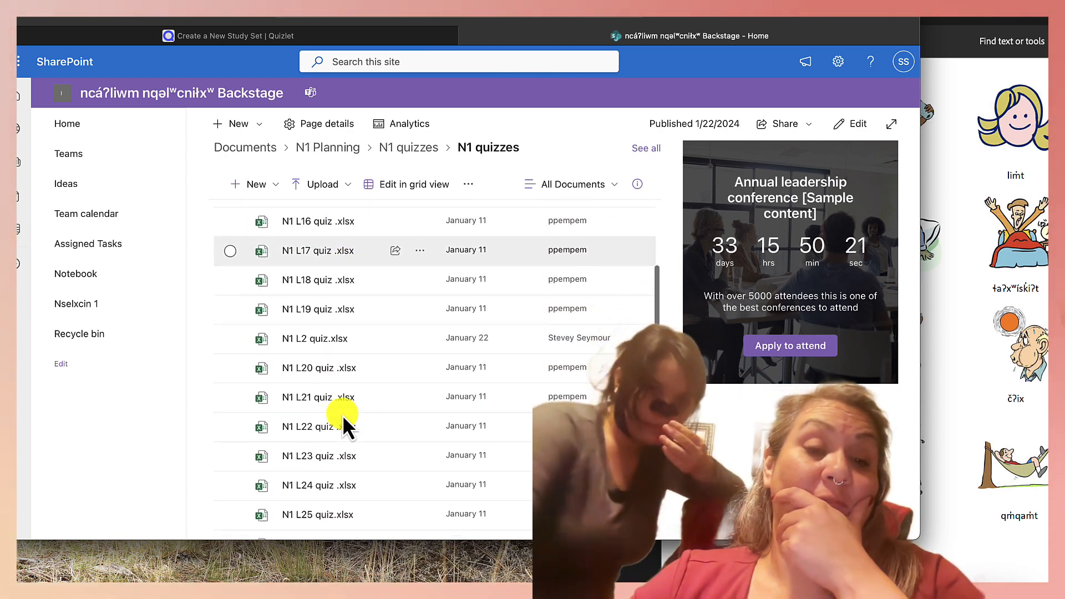
pyautogui.scroll(-5, 342, 415)
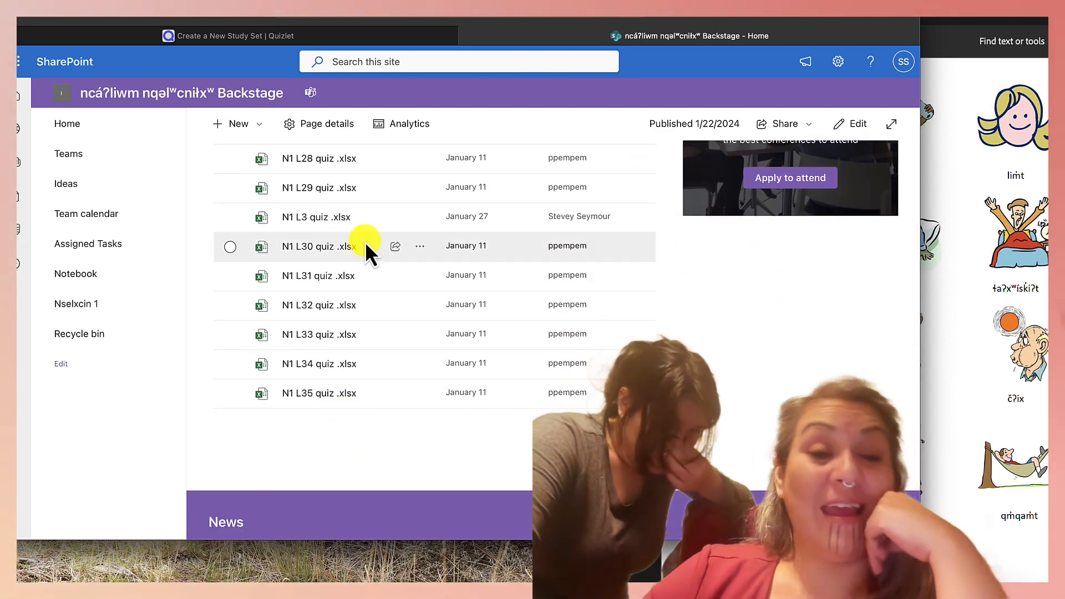
pyautogui.scroll(1, 365, 240)
pyautogui.scroll(-1, 365, 240)
pyautogui.scroll(15, 365, 239)
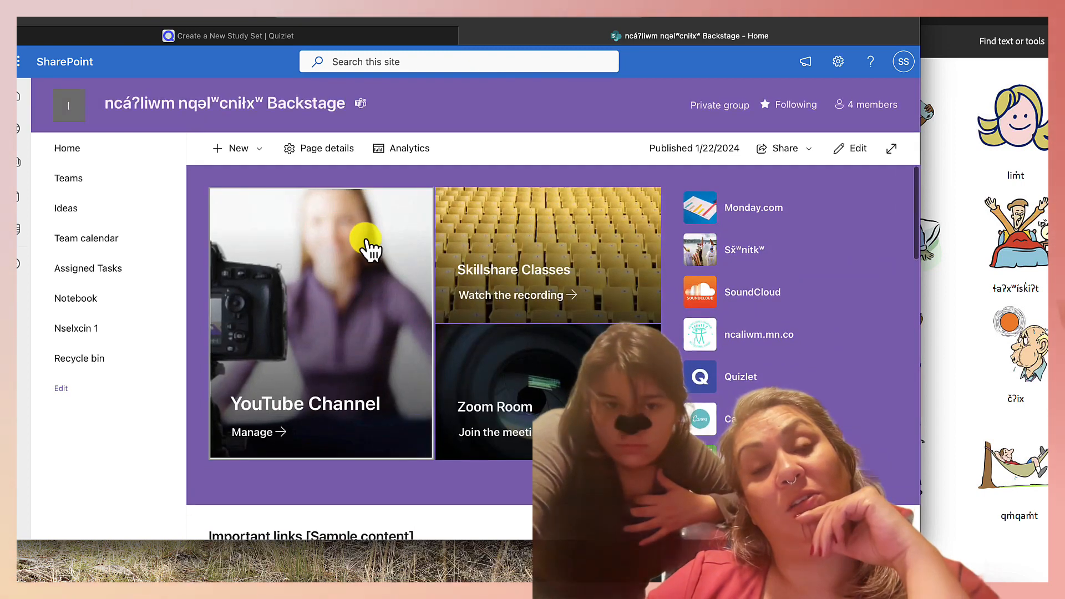
pyautogui.scroll(-5, 365, 240)
pyautogui.scroll(-7, 368, 282)
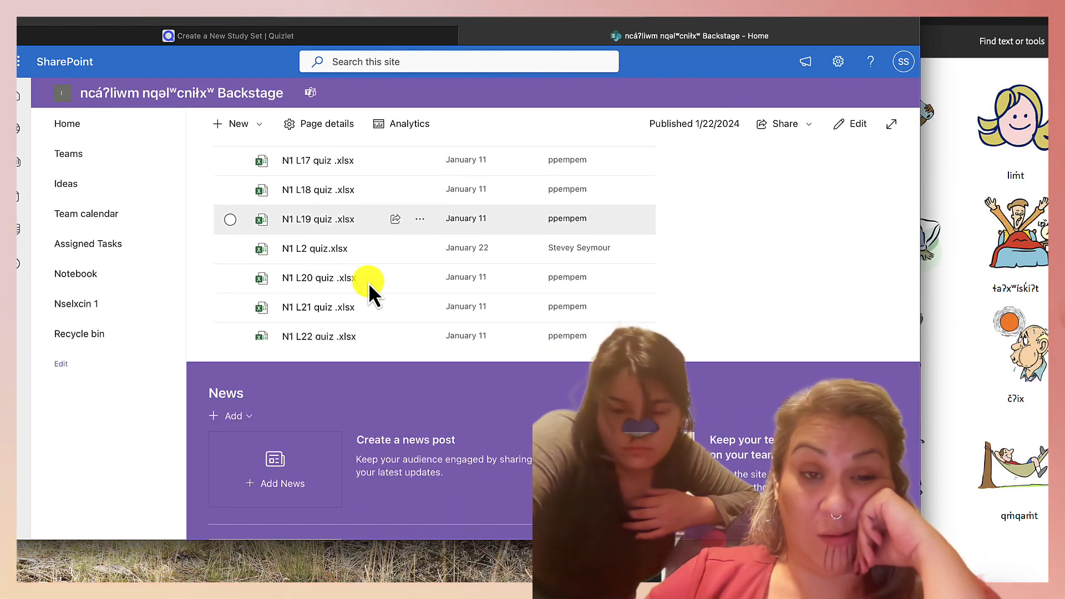
pyautogui.scroll(-5, 368, 281)
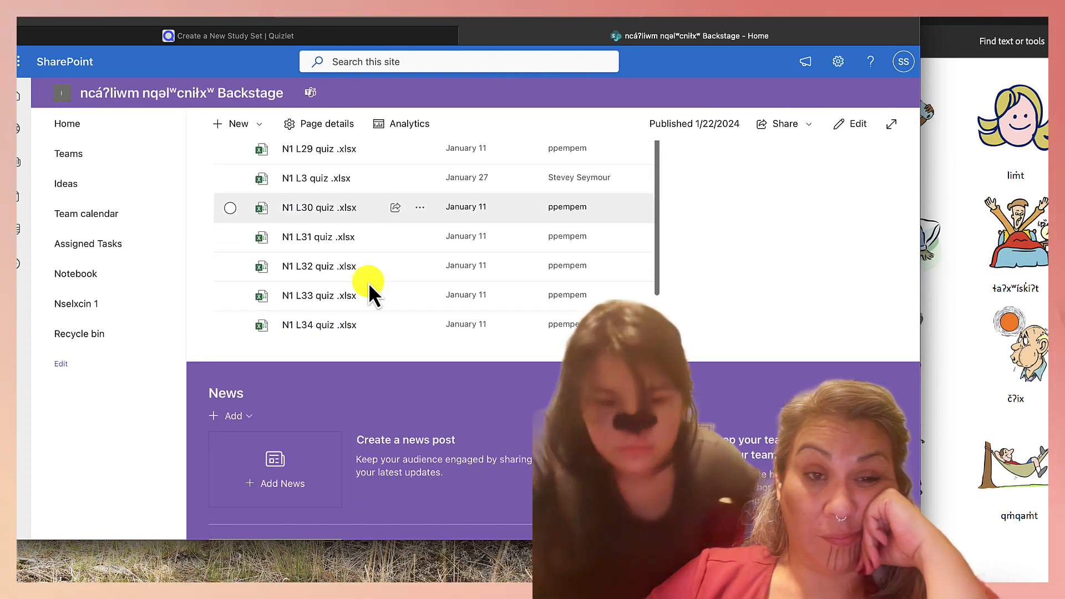
pyautogui.scroll(-6, 369, 281)
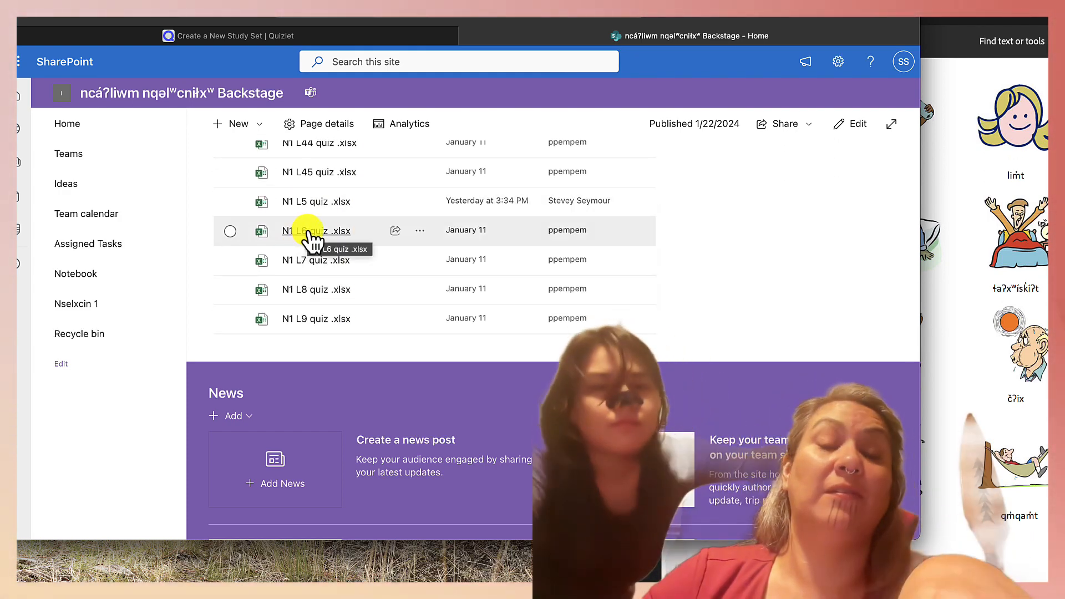
pyautogui.click(312, 230)
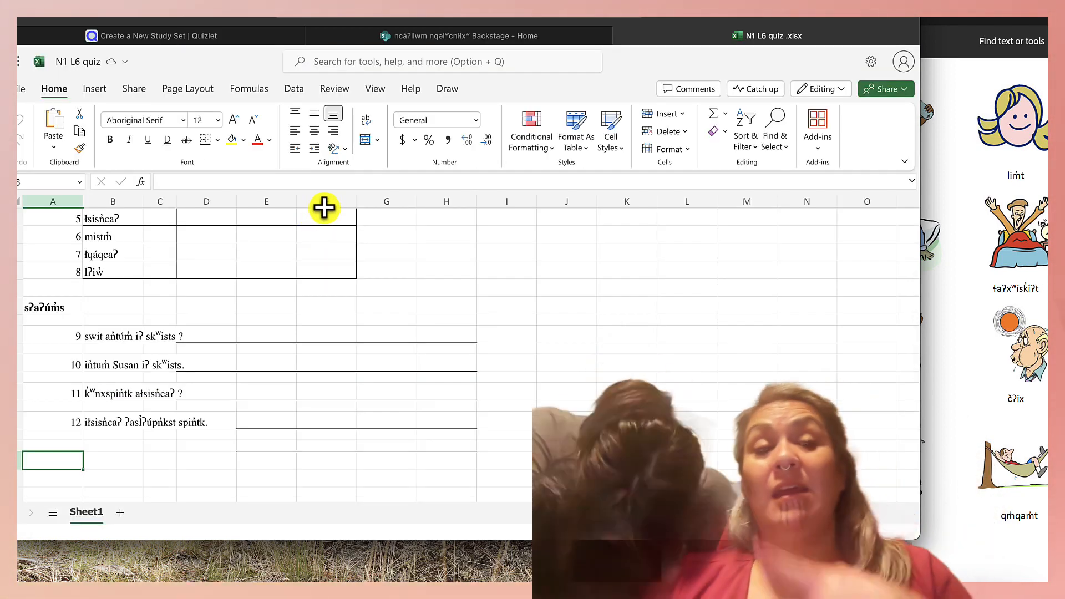
# Detach the N1 L6 quiz workbook from the browser's other tabs into its own window
pyautogui.rightClick(857, 35)
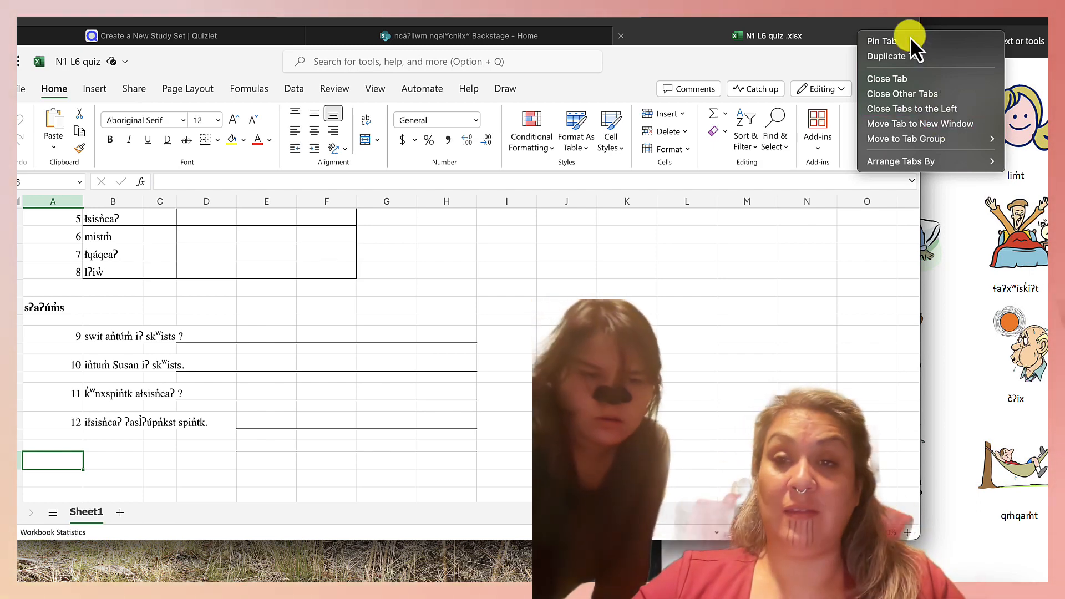
pyautogui.click(824, 36)
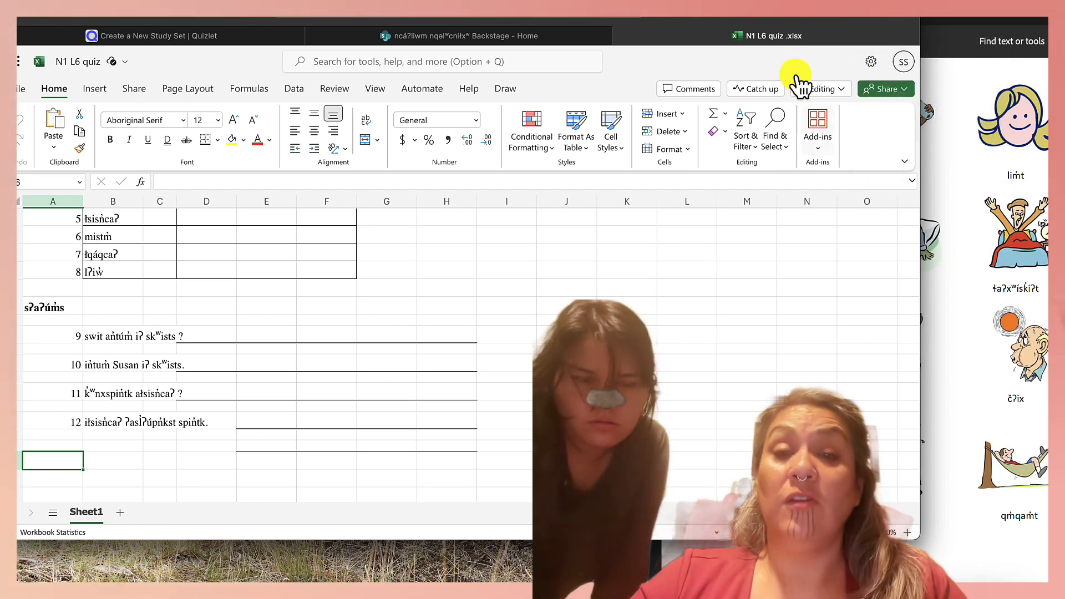
pyautogui.rightClick(831, 38)
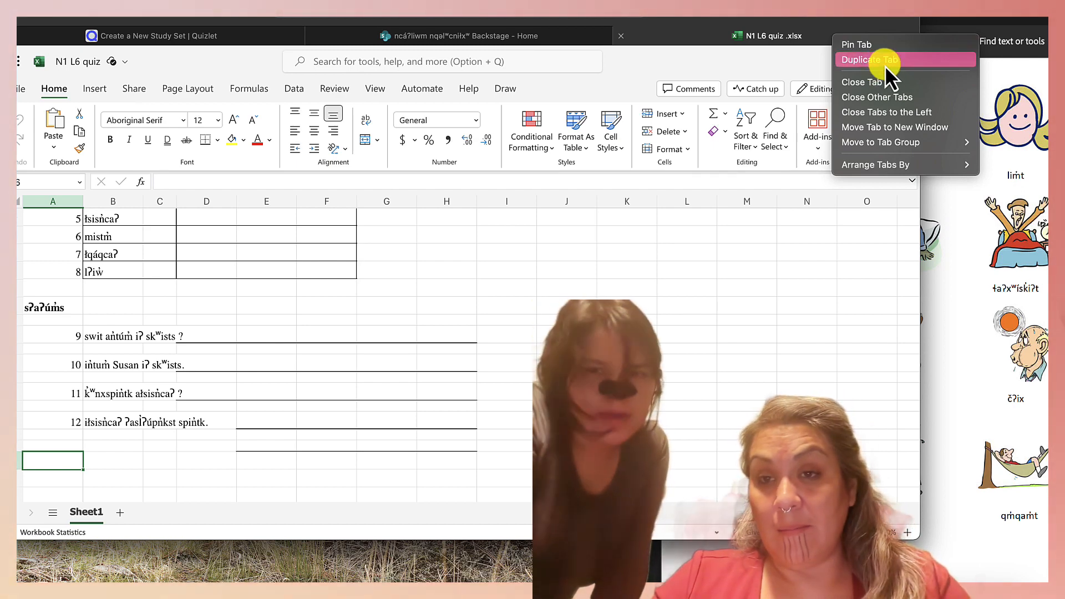
pyautogui.click(899, 131)
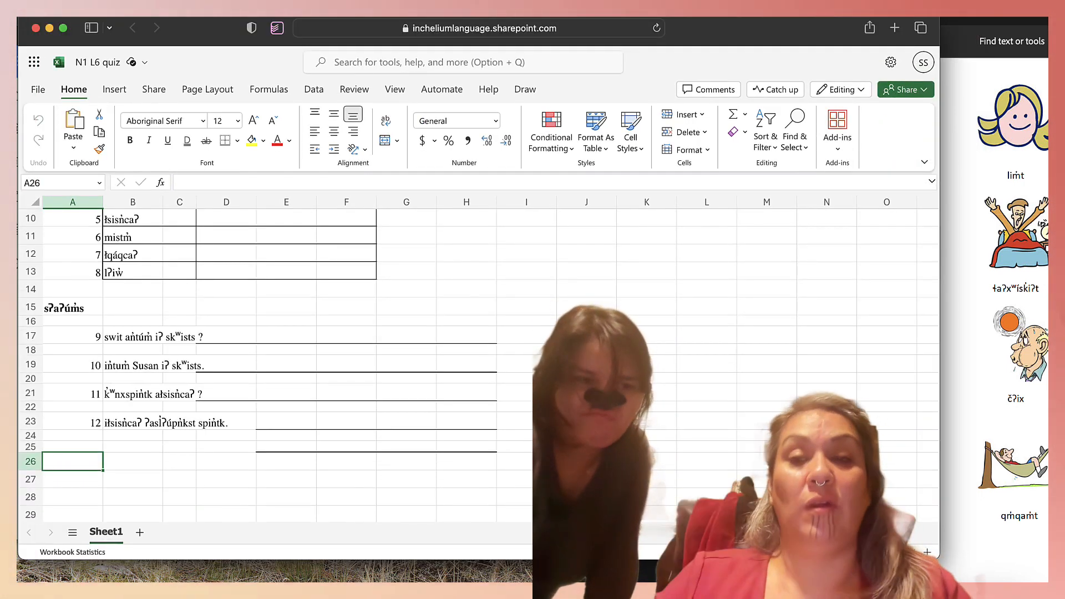
# Shrink the quiz workbook's window, place it beside the SharePoint window with the first quiz rows in view, and reposition the SharePoint window
pyautogui.moveTo(770, 33); pyautogui.dragTo(504, 119)
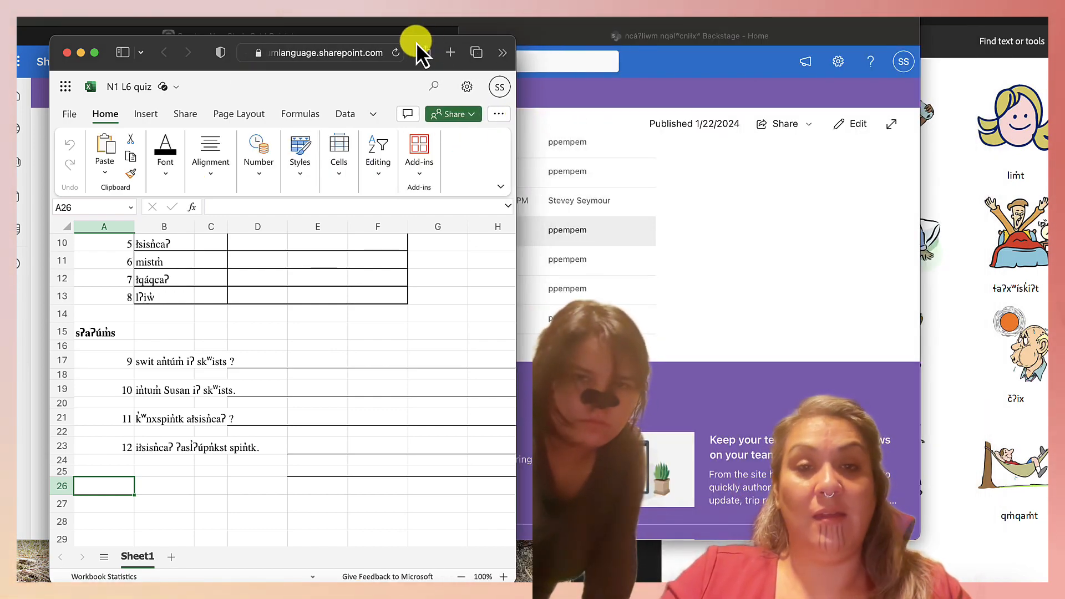
pyautogui.moveTo(414, 42); pyautogui.dragTo(1053, 15)
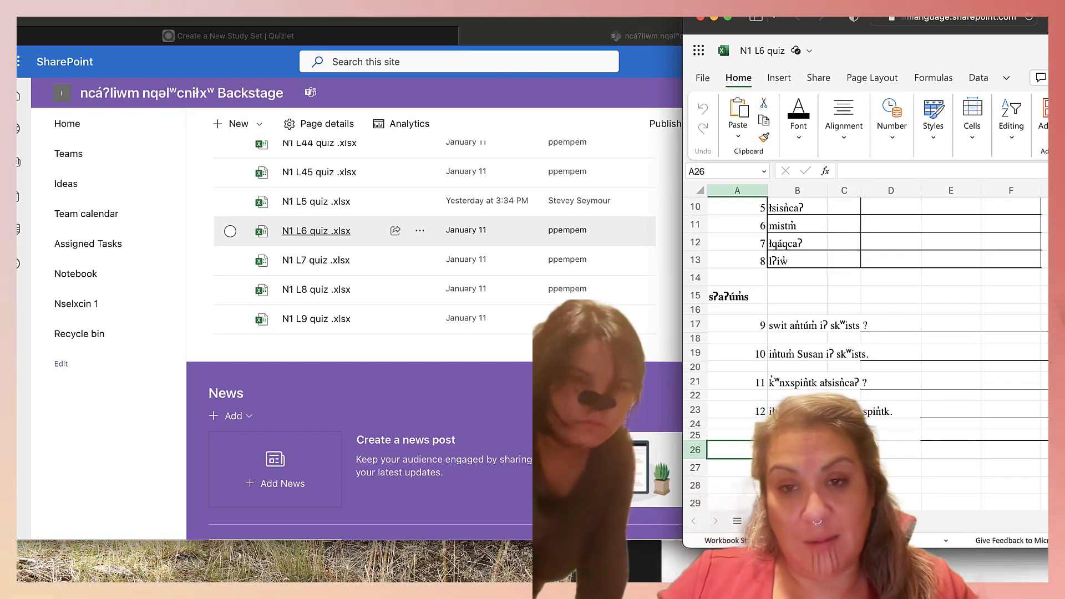
pyautogui.scroll(5, 935, 262)
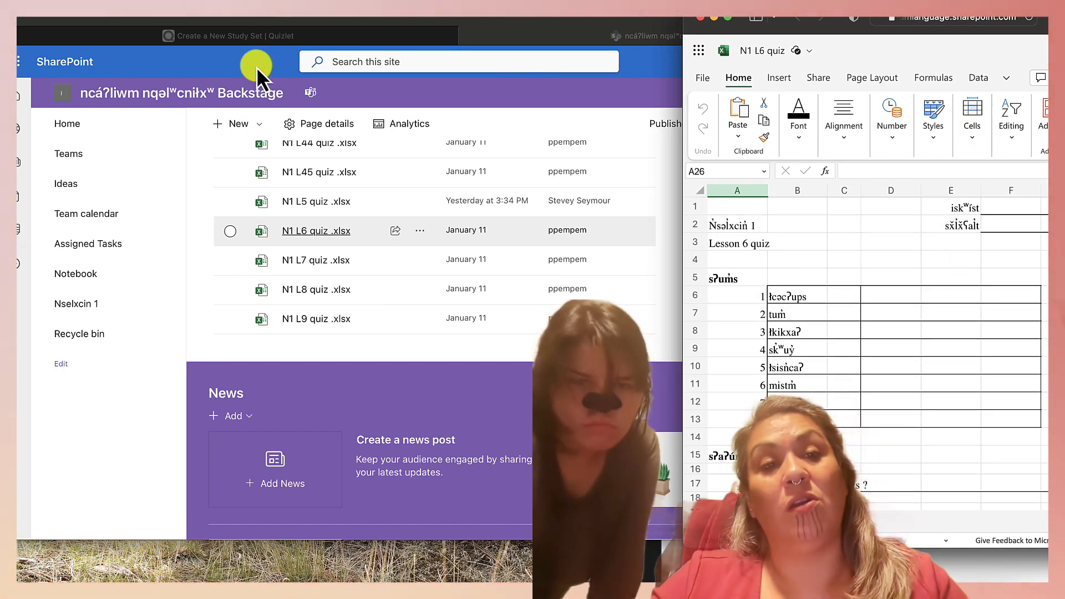
pyautogui.moveTo(180, 25); pyautogui.dragTo(252, 22)
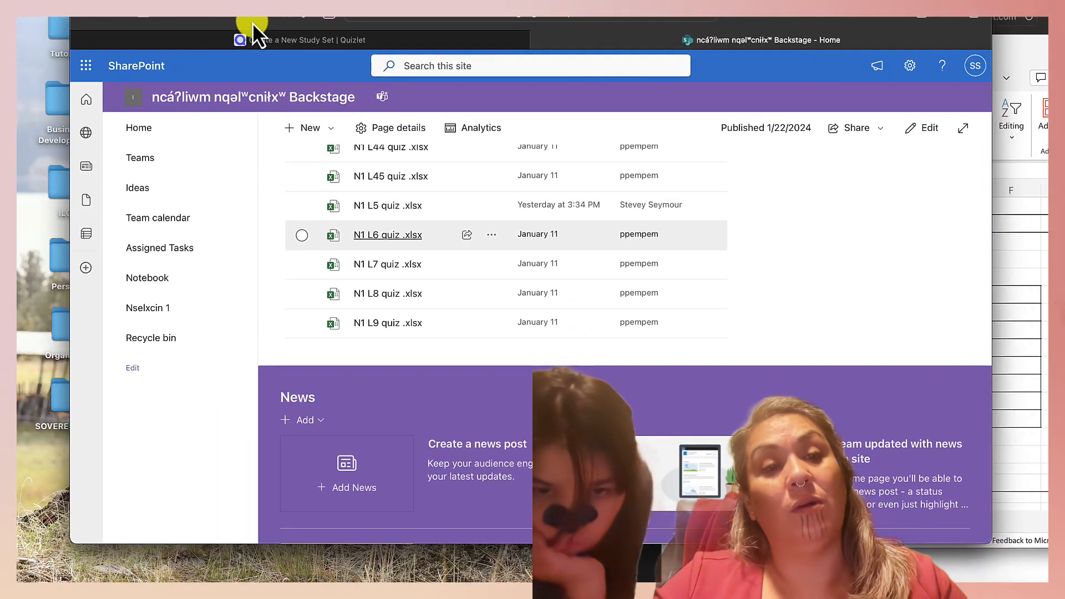
# Show all Microsoft 365 apps from the SharePoint site and open Microsoft Forms
pyautogui.click(86, 65)
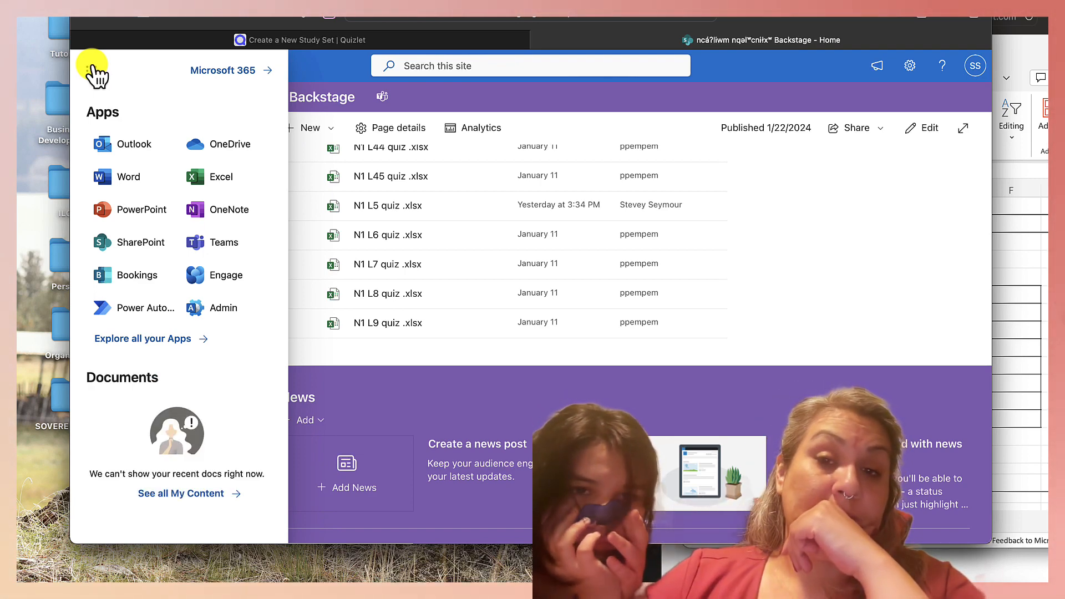
pyautogui.click(188, 340)
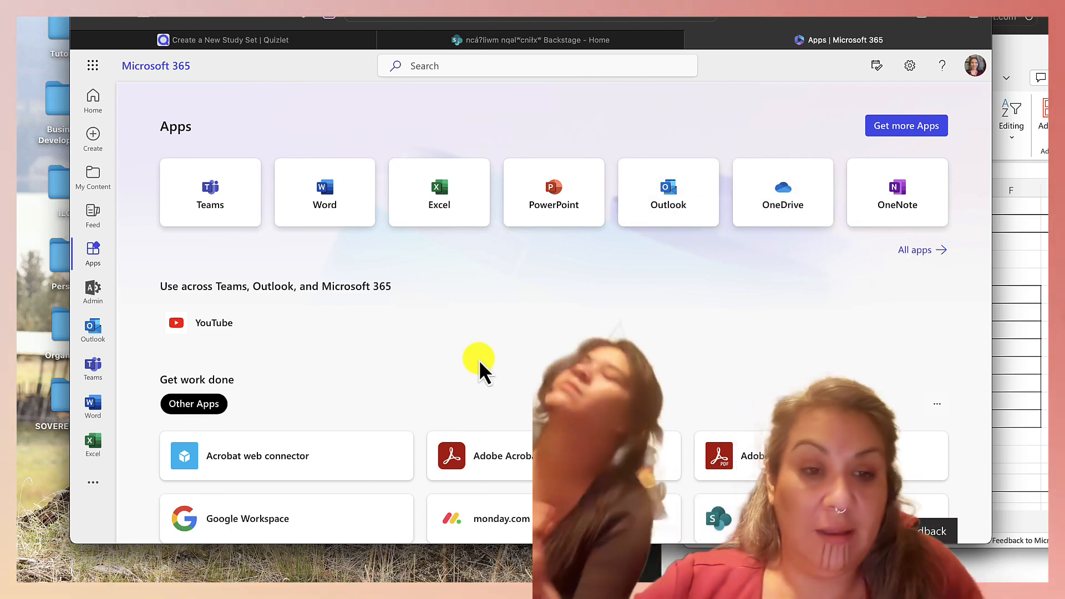
pyautogui.scroll(-2, 479, 363)
pyautogui.scroll(-4, 478, 359)
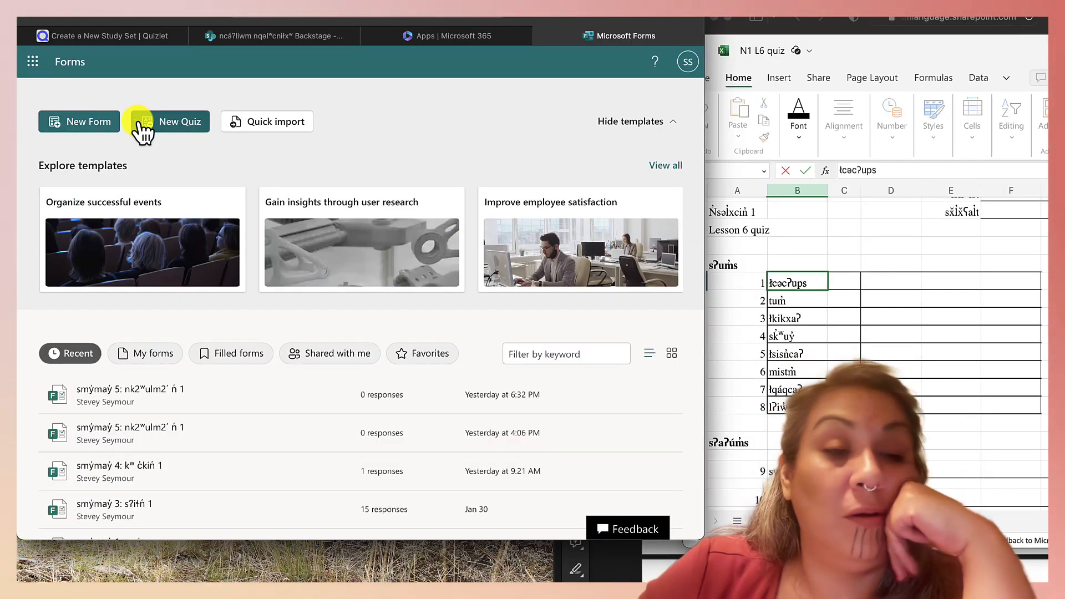
# Create a new quiz in Microsoft Forms and arrange the N1 L6 quiz workbook and textbook PDF windows beside it
pyautogui.click(165, 128)
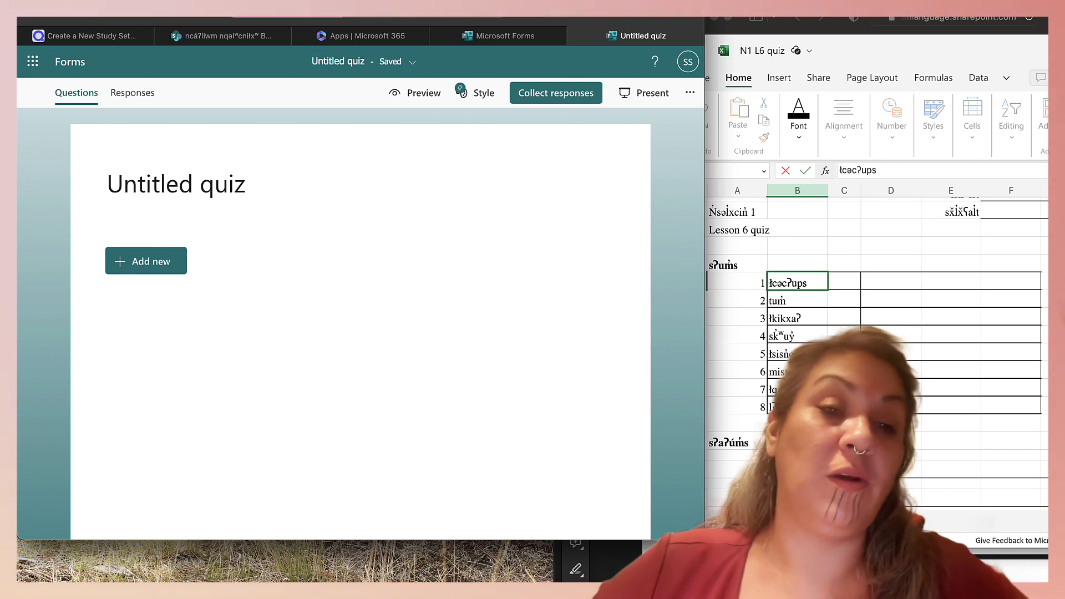
pyautogui.click(842, 24)
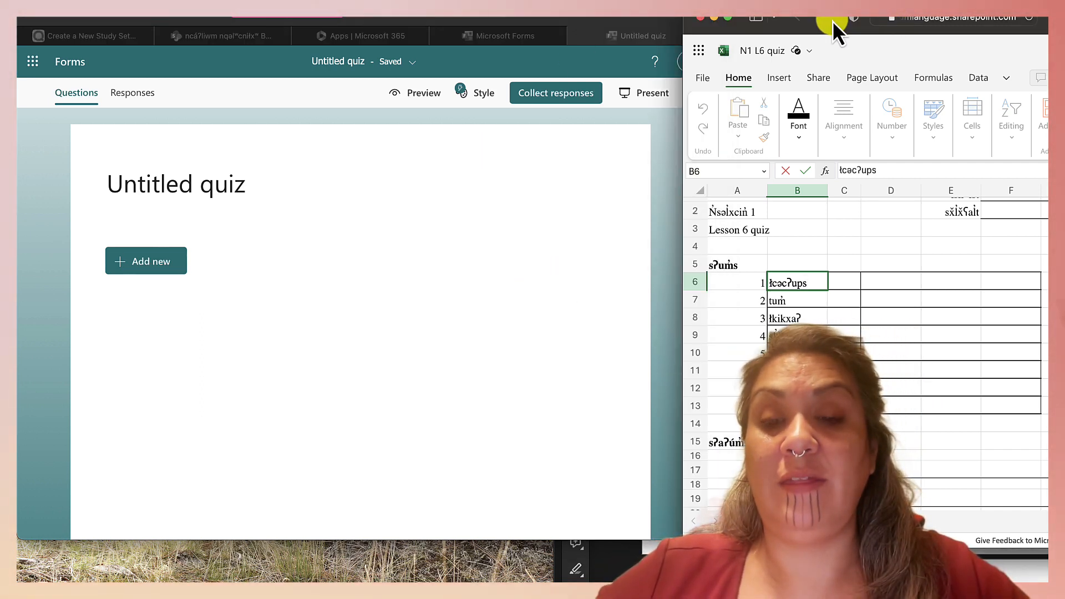
pyautogui.moveTo(831, 22)
pyautogui.mouseDown()
pyautogui.moveTo(776, 238)
pyautogui.moveTo(830, 19)
pyautogui.mouseUp()
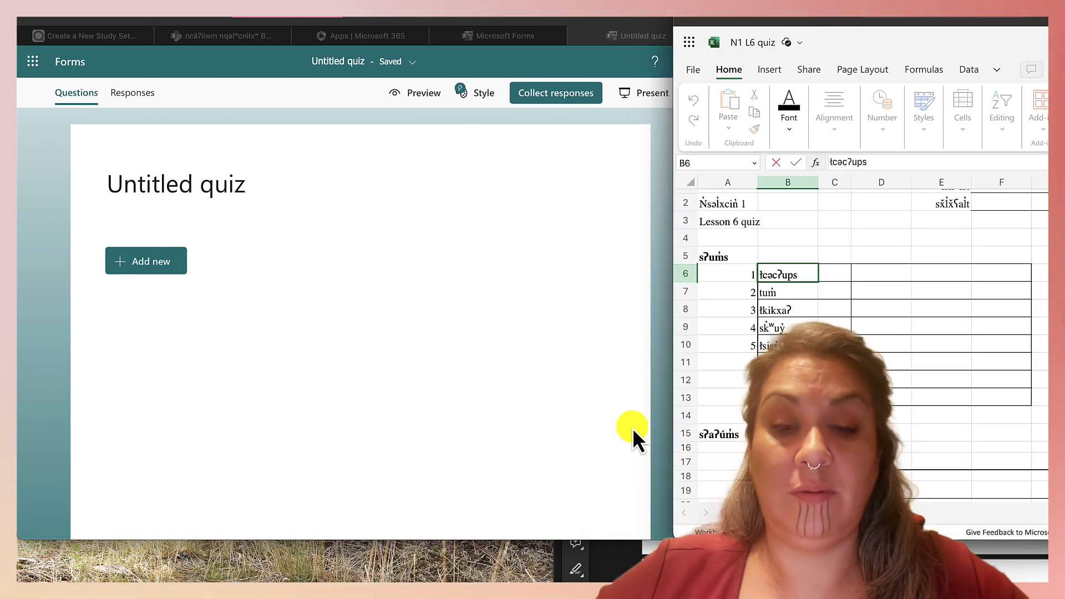
pyautogui.click(625, 556)
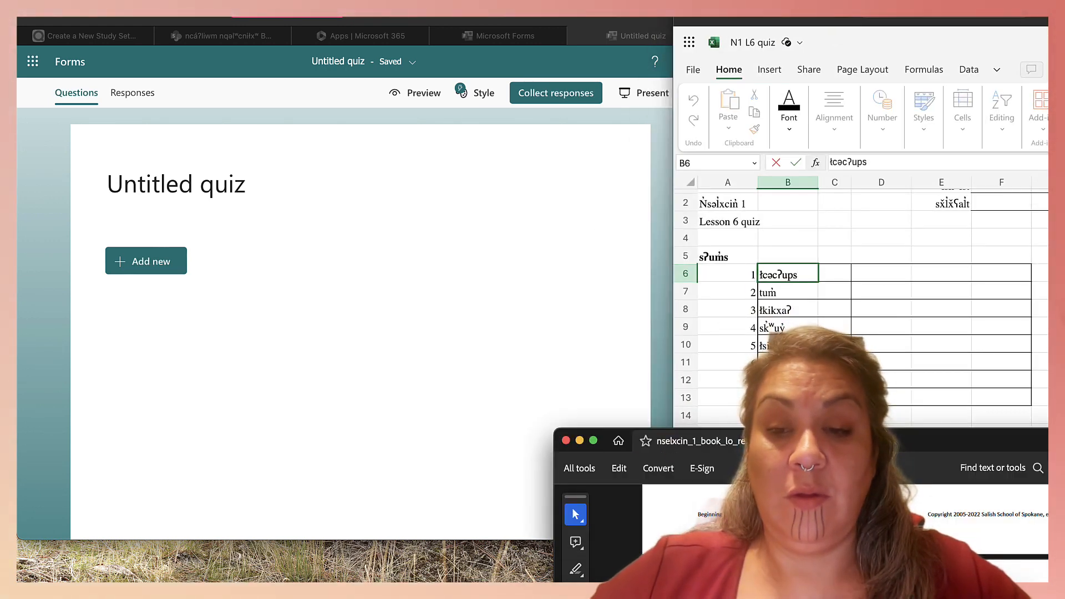
pyautogui.moveTo(838, 449); pyautogui.dragTo(905, 86)
# Title the quiz "smỷmaỷ 6: snəqsilxʷ 1", copied from the textbook PDF's lesson heading, and give it the description "family 1"
pyautogui.doubleClick(890, 257)
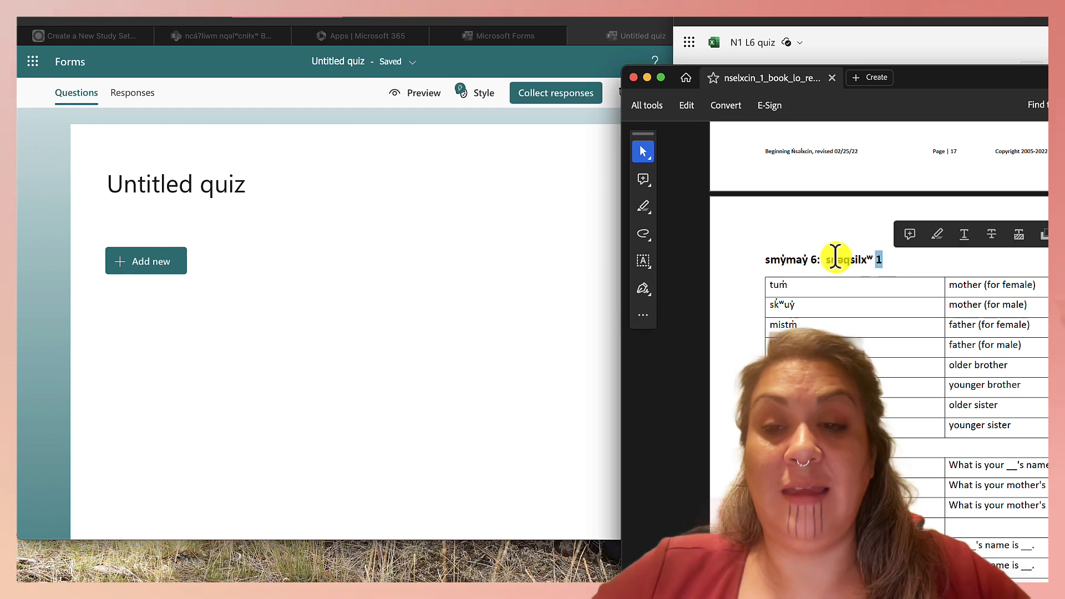
pyautogui.click(901, 264)
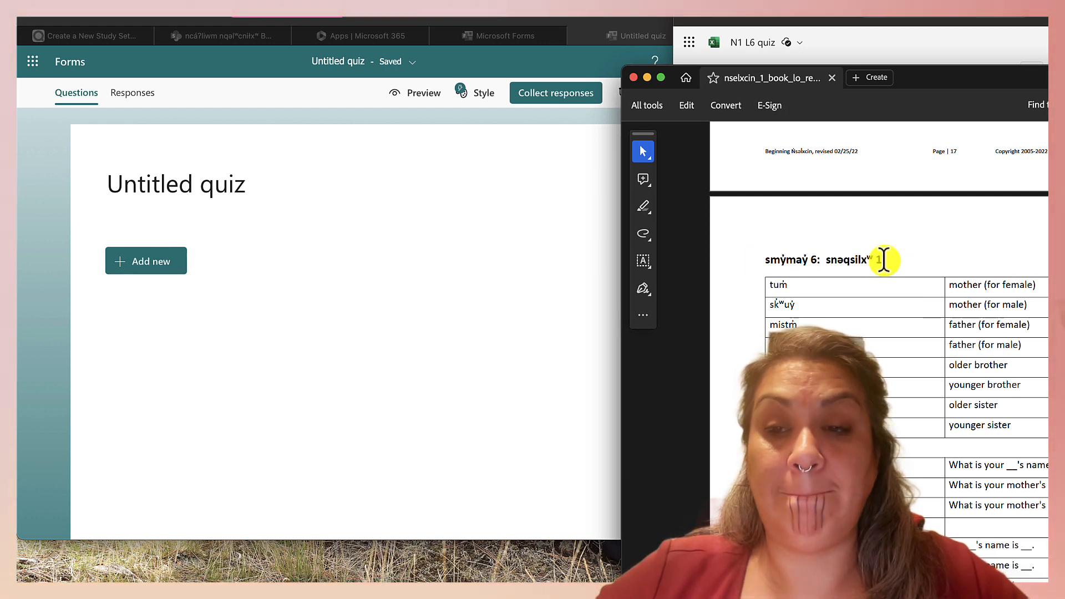
pyautogui.moveTo(883, 259); pyautogui.dragTo(690, 255)
pyautogui.hotkey('ctrl', 'c')
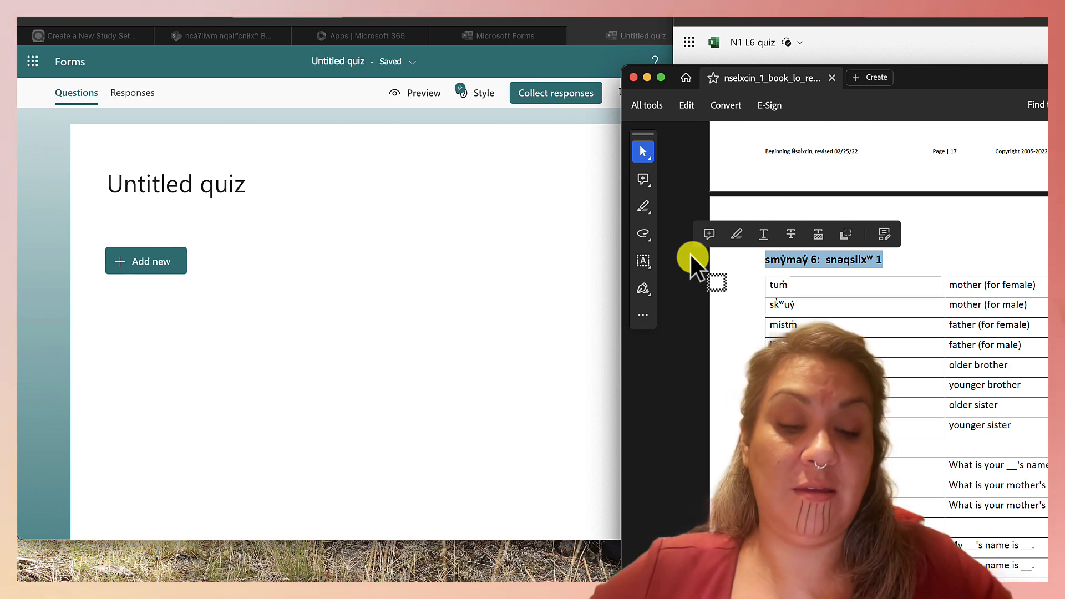
pyautogui.click(213, 187)
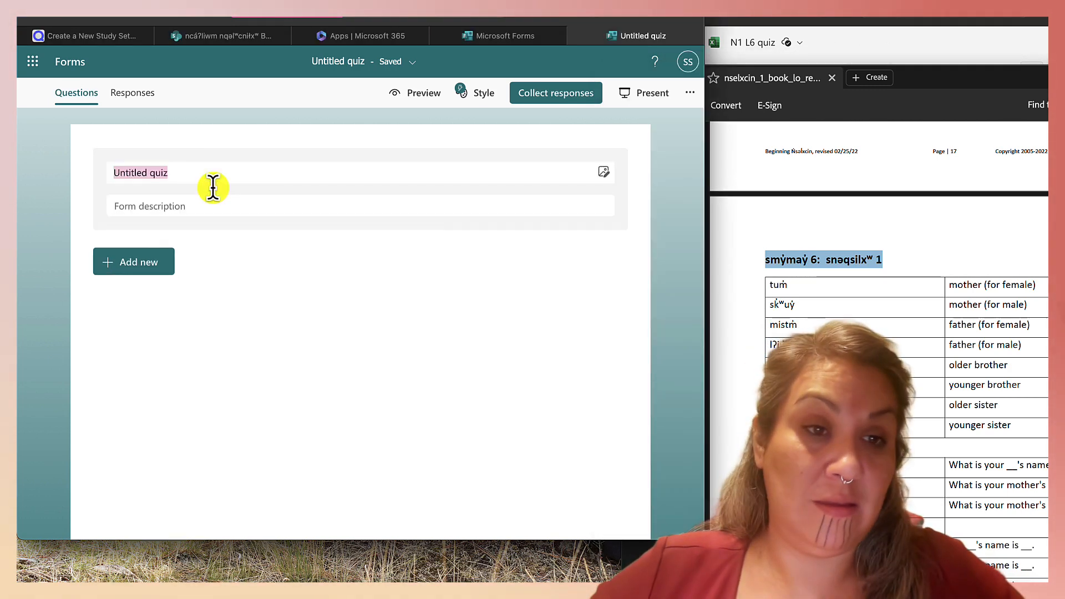
pyautogui.hotkey('ctrl', 'v')
pyautogui.click(174, 203)
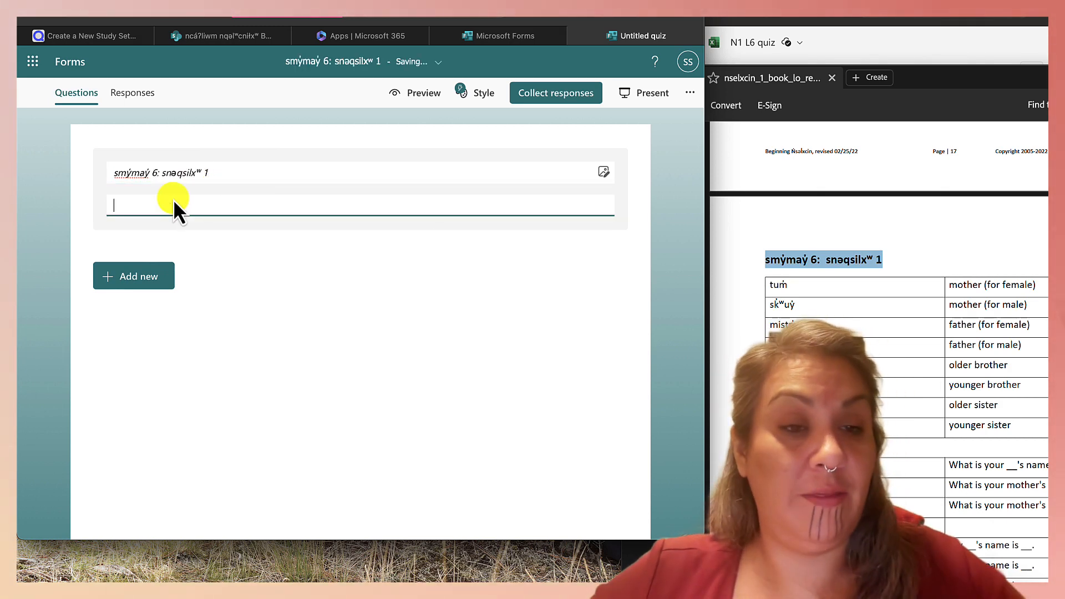
pyautogui.write('family 1')
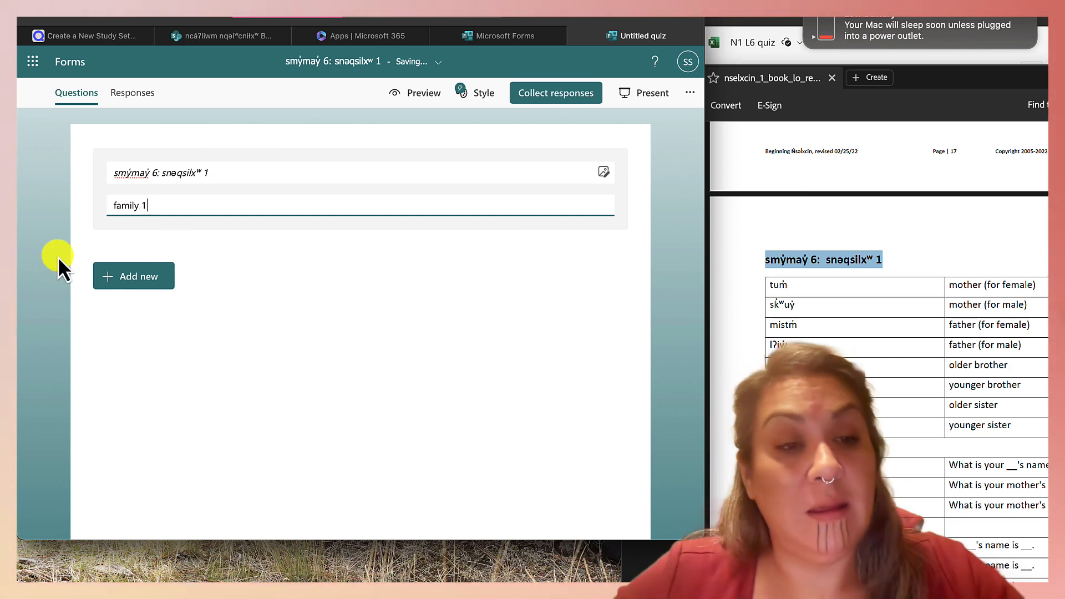
# Add a required text question titled "iskʷíst", copied from cell E1 of the N1 L6 quiz workbook
pyautogui.click(133, 276)
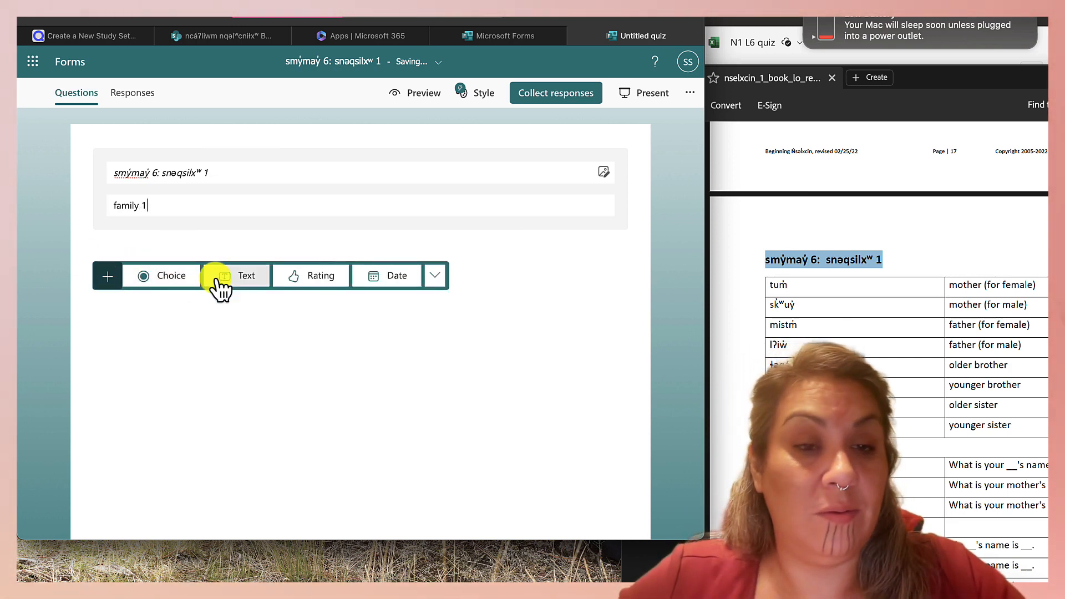
pyautogui.click(245, 274)
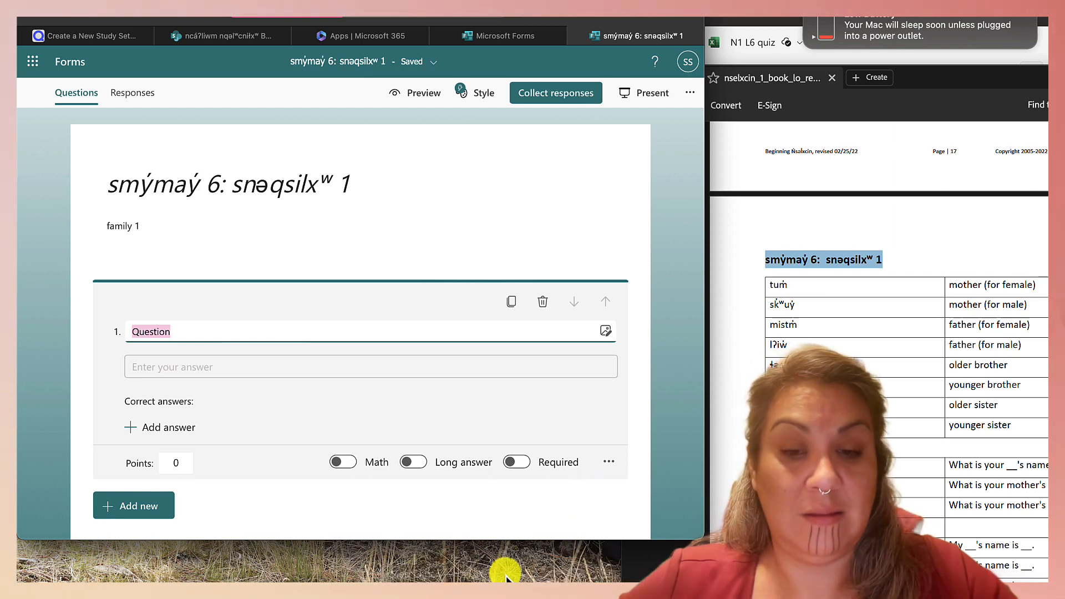
pyautogui.click(768, 18)
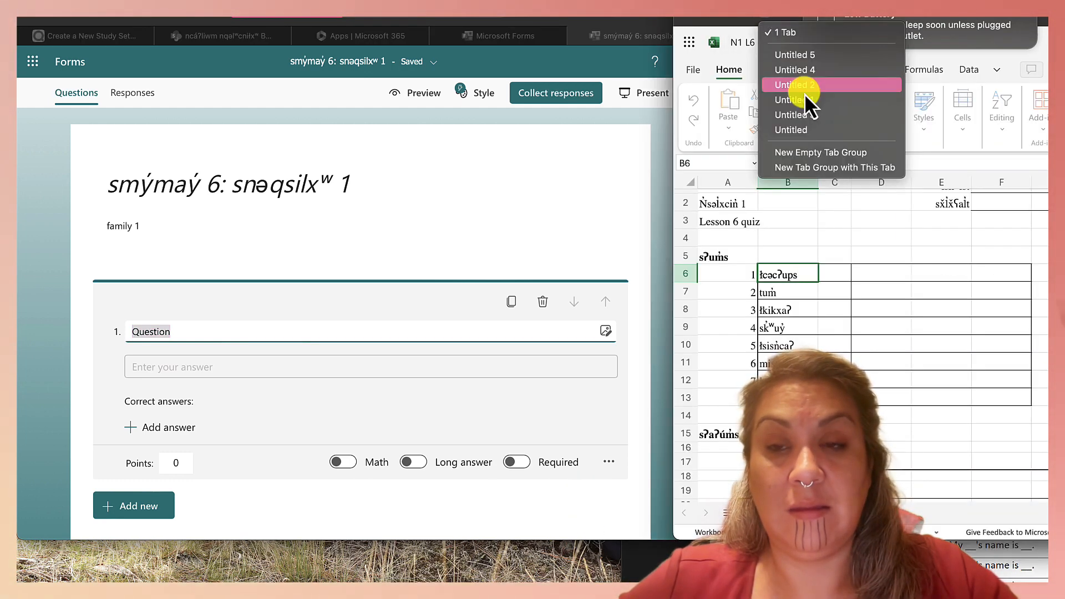
pyautogui.click(763, 259)
pyautogui.scroll(1, 938, 210)
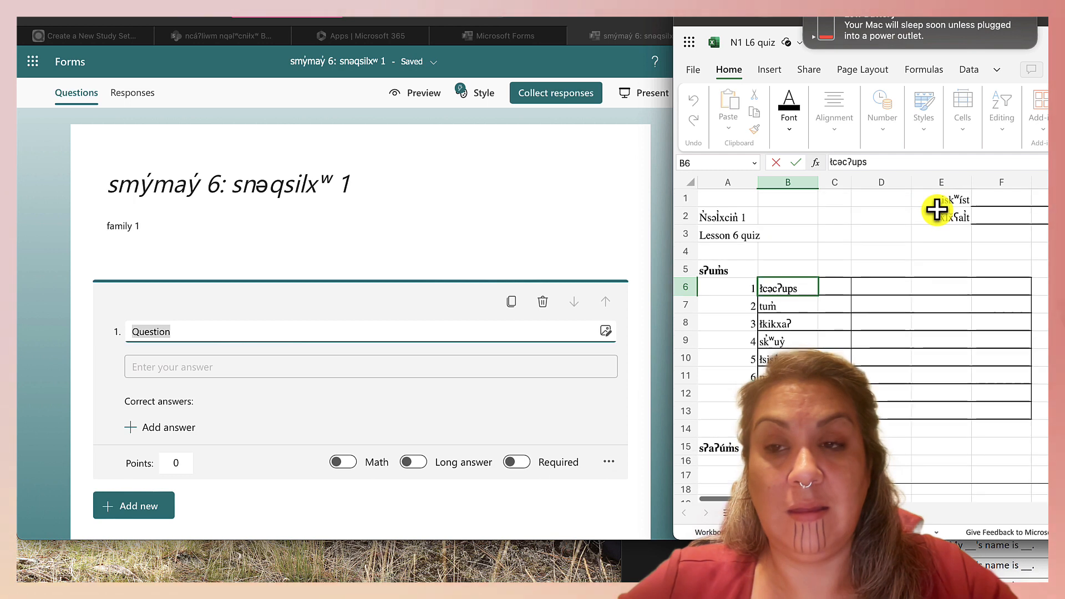
pyautogui.doubleClick(949, 201)
pyautogui.hotkey('ctrl', 'c')
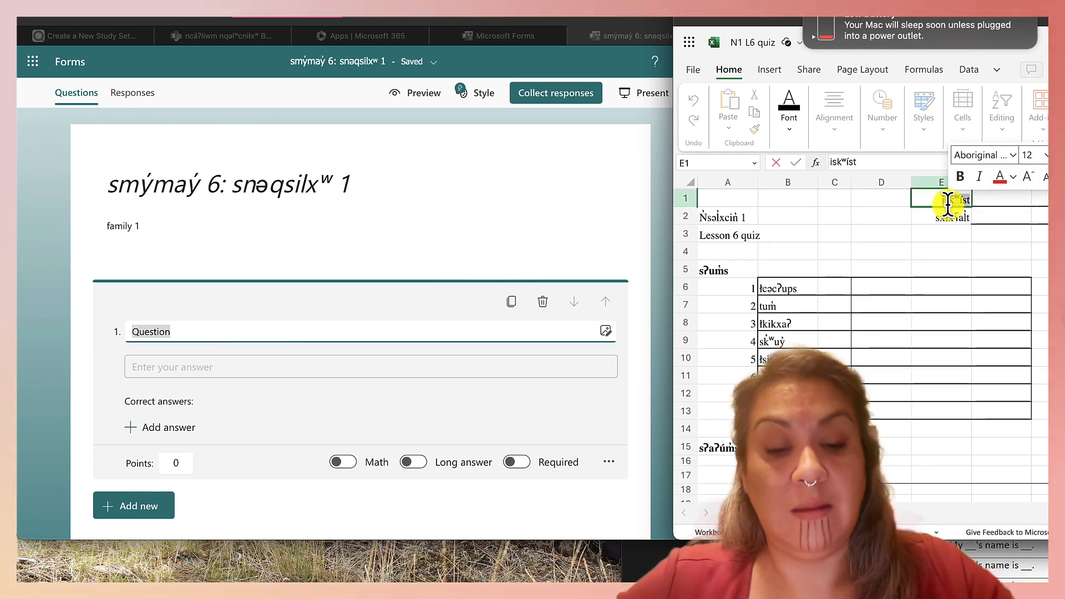
pyautogui.click(181, 335)
pyautogui.press('BackSpace')
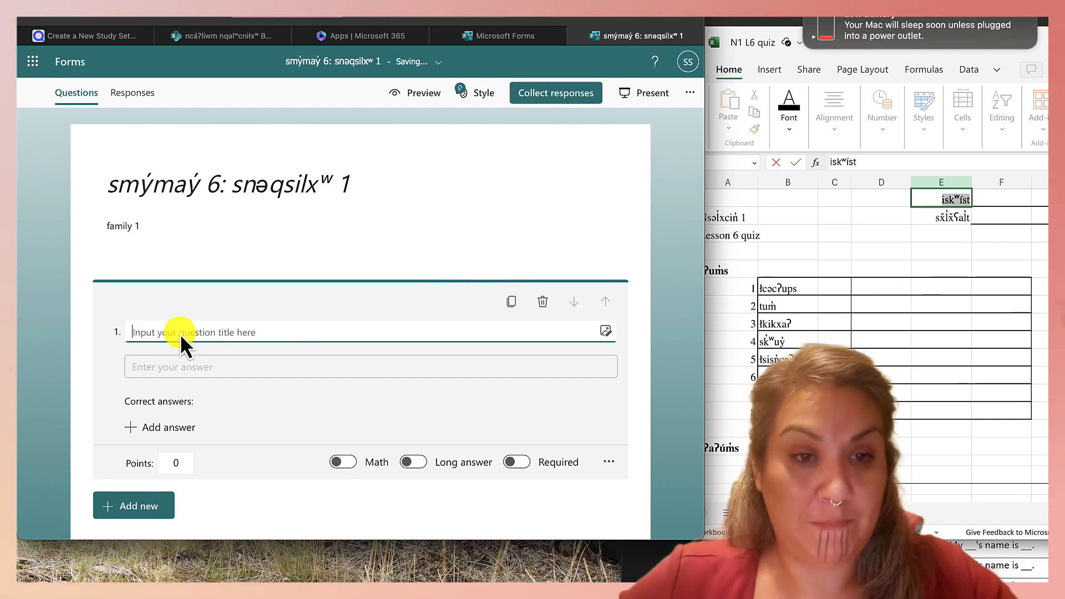
pyautogui.hotkey('ctrl', 'v')
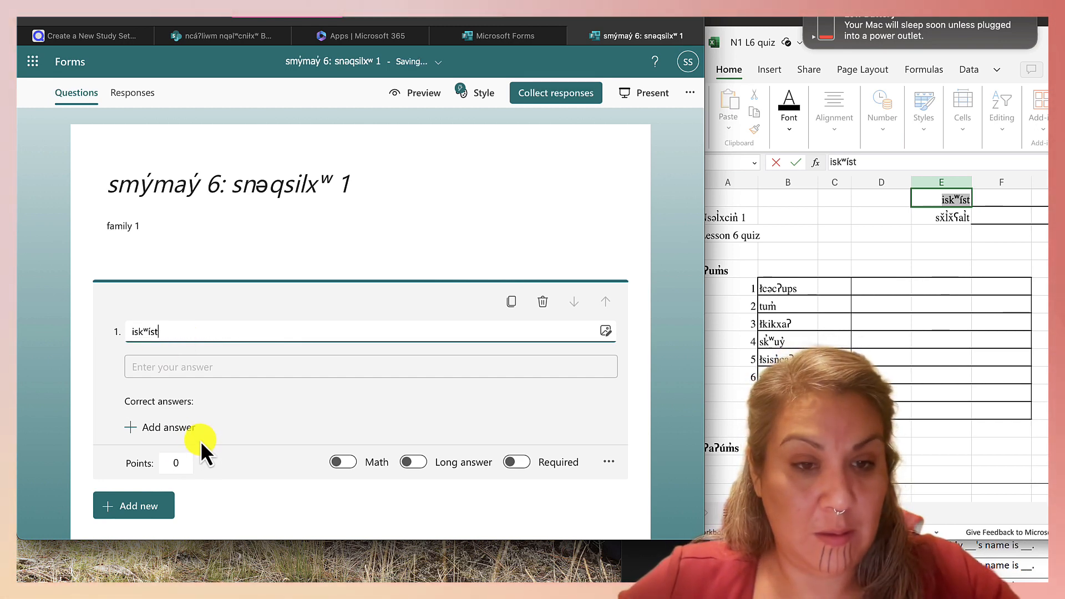
pyautogui.click(514, 468)
# Add a new section after the "iskʷíst" question and title it "sʔuṁs", copied from cell A5 of the quiz workbook
pyautogui.scroll(-2, 336, 471)
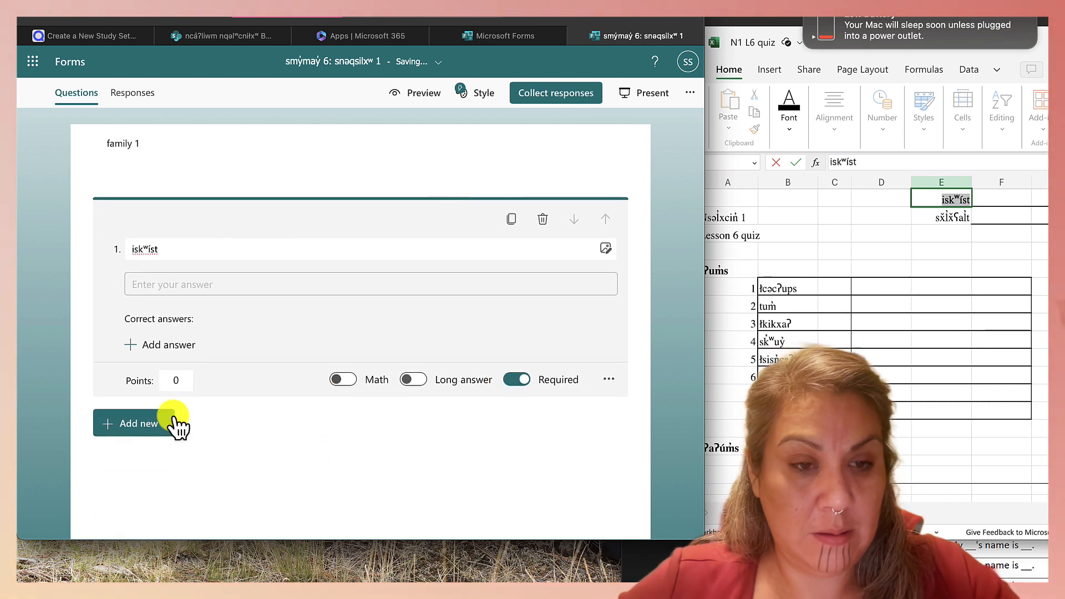
pyautogui.click(167, 424)
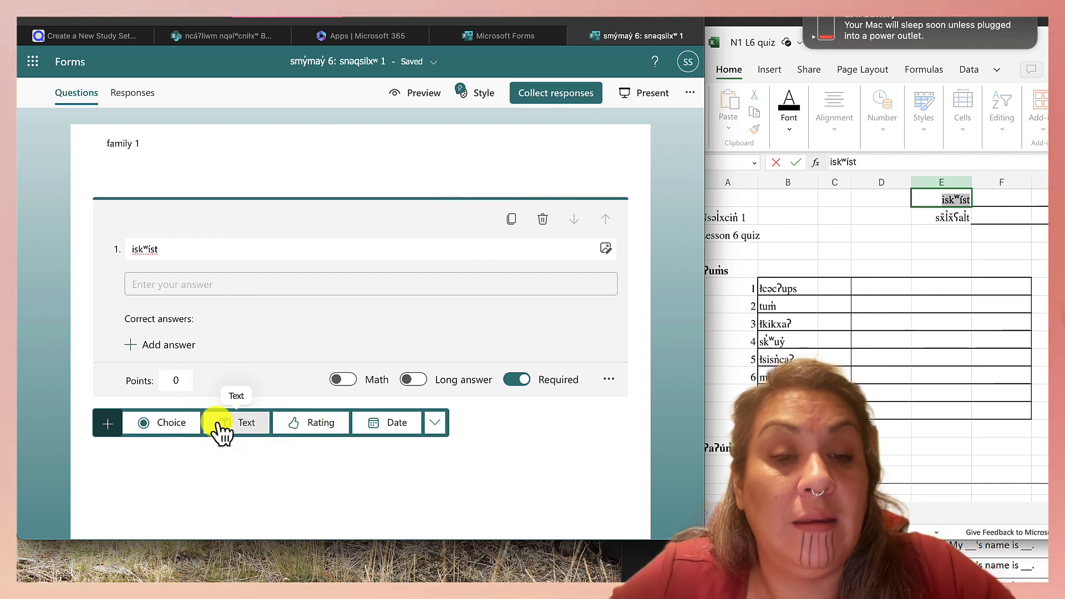
pyautogui.click(434, 437)
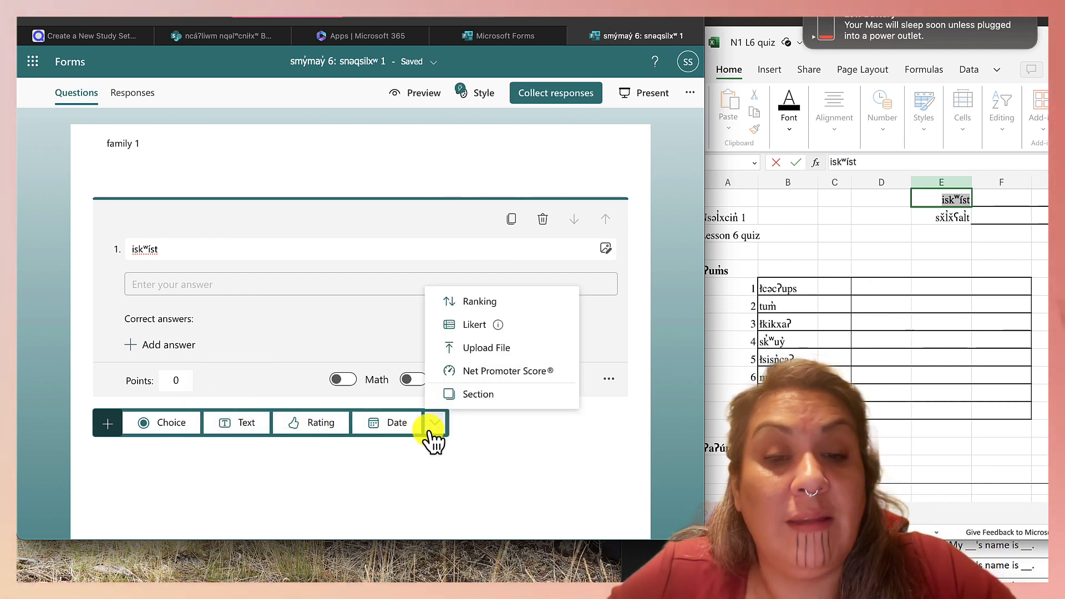
pyautogui.click(475, 398)
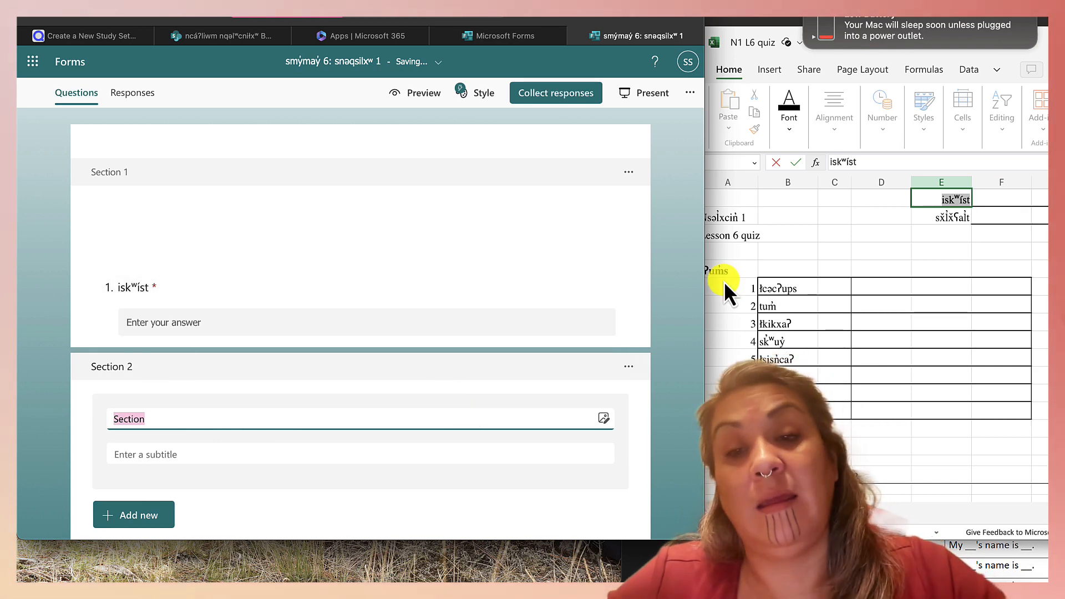
pyautogui.click(723, 269)
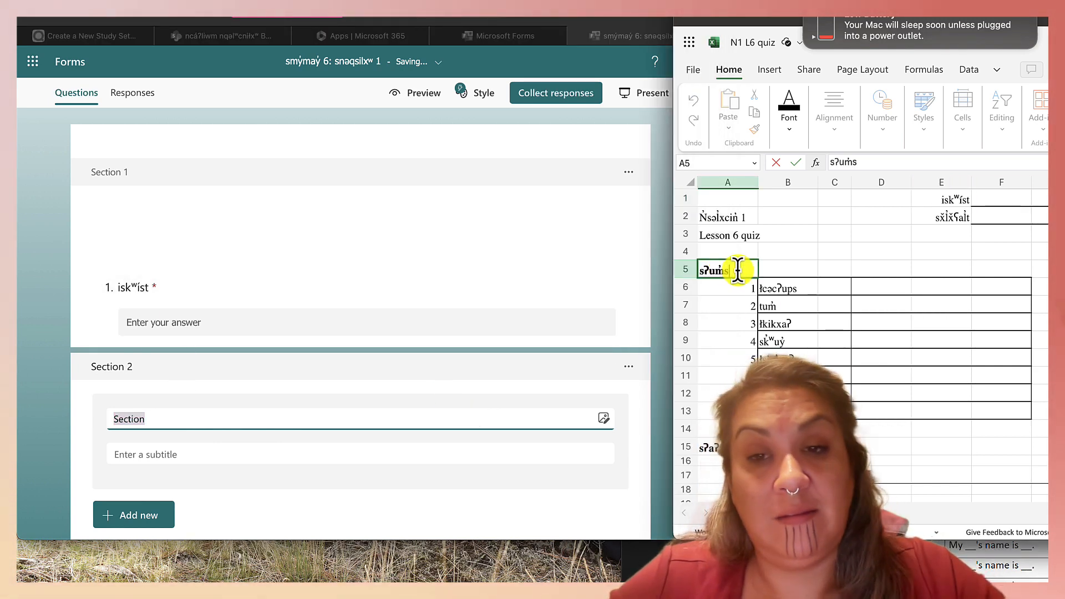
pyautogui.moveTo(736, 270); pyautogui.dragTo(682, 272)
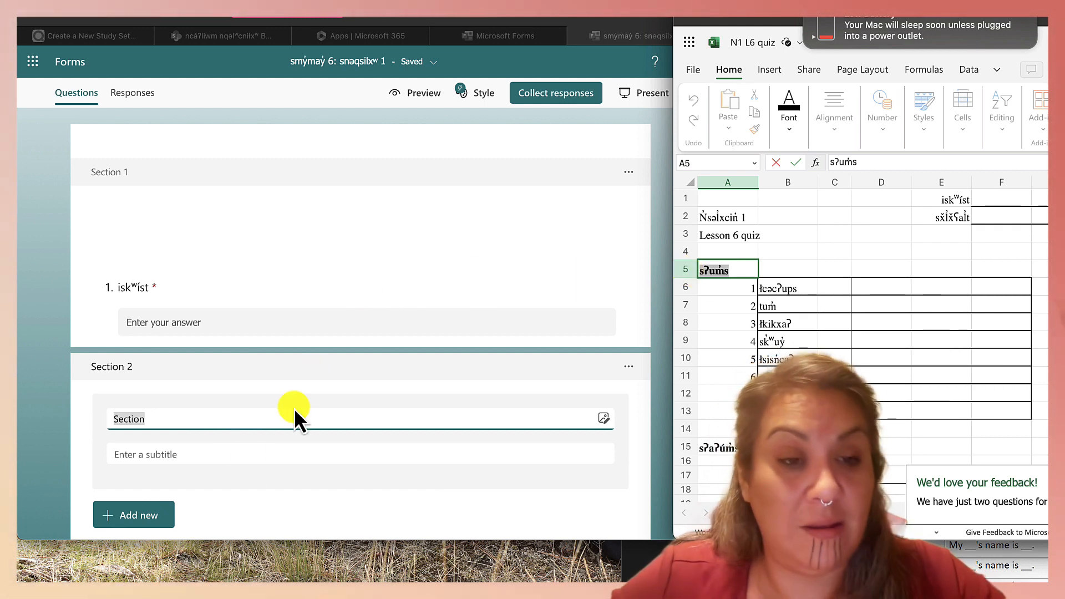
pyautogui.click(171, 421)
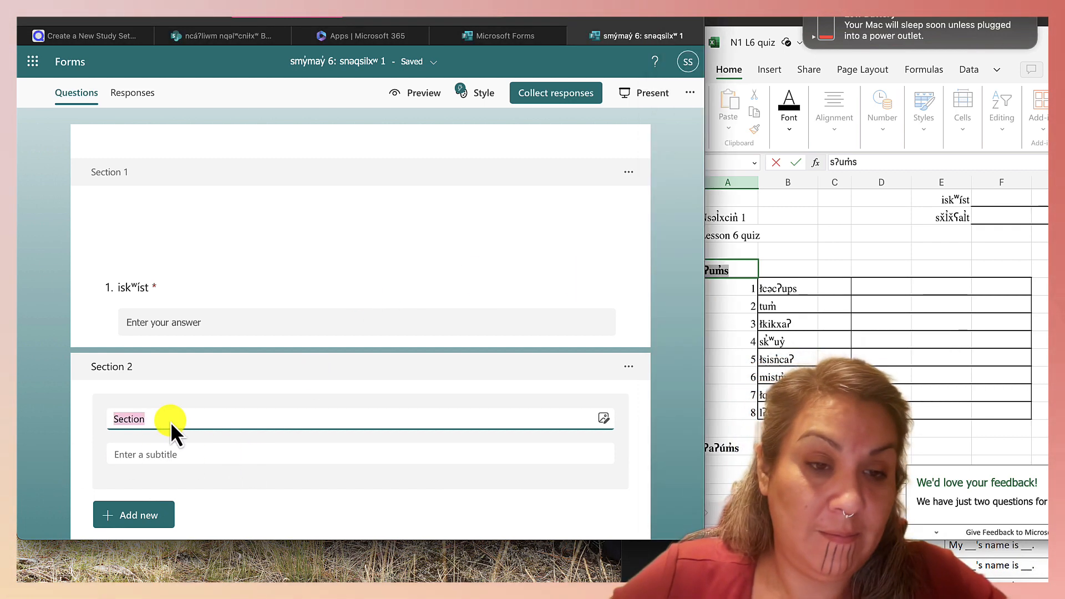
pyautogui.press('BackSpace')
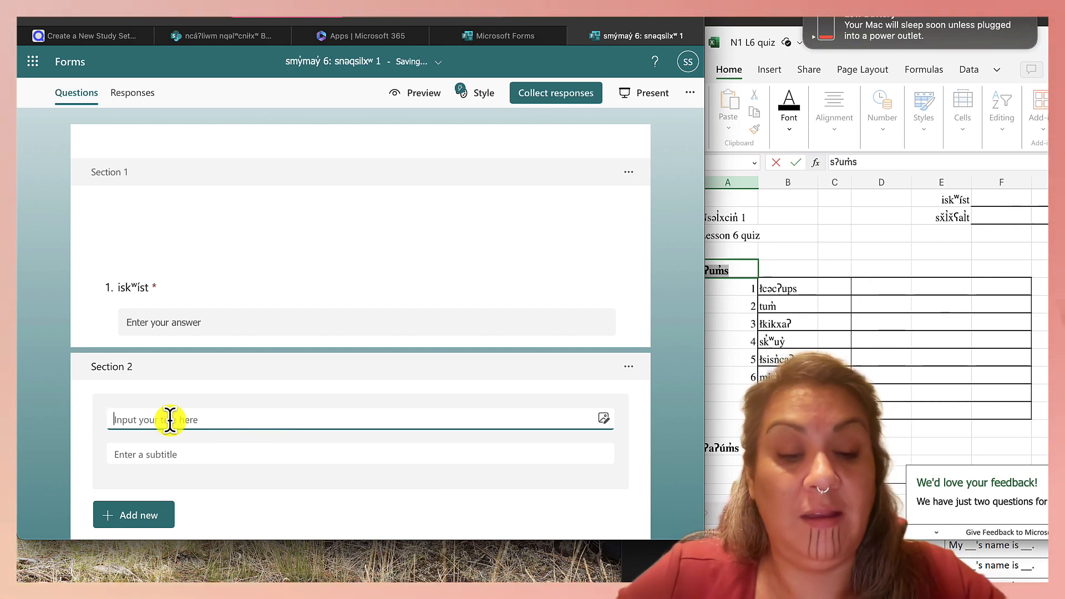
pyautogui.write('sʔuṁs')
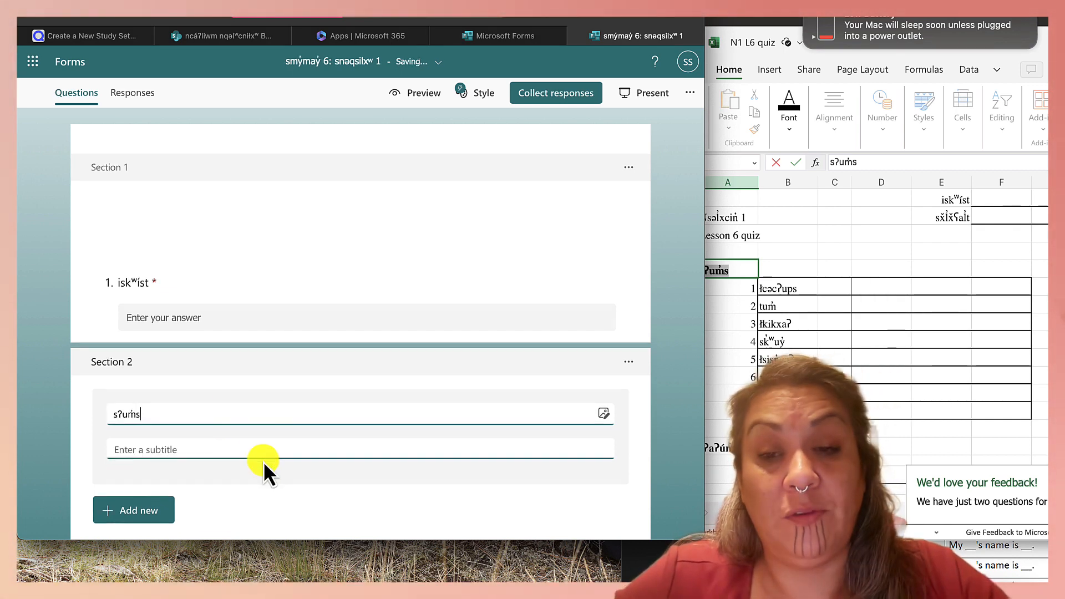
# Add a text question titled "łcəcʔups" to the "sʔuṁs" section, copied from cell B6 of the quiz workbook, removing the placeholder word
pyautogui.scroll(-2, 262, 461)
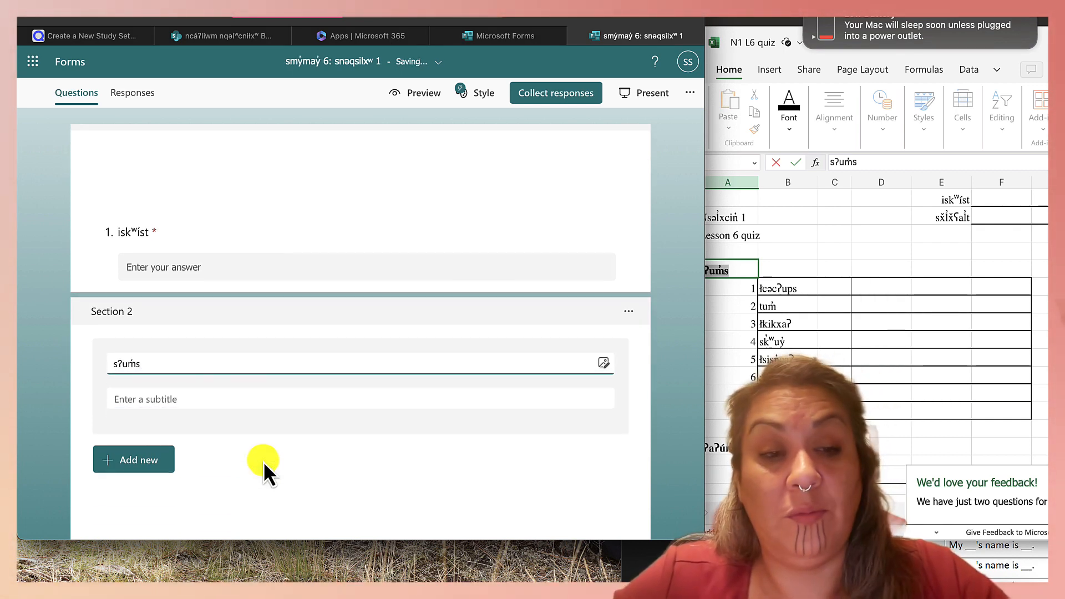
pyautogui.click(132, 461)
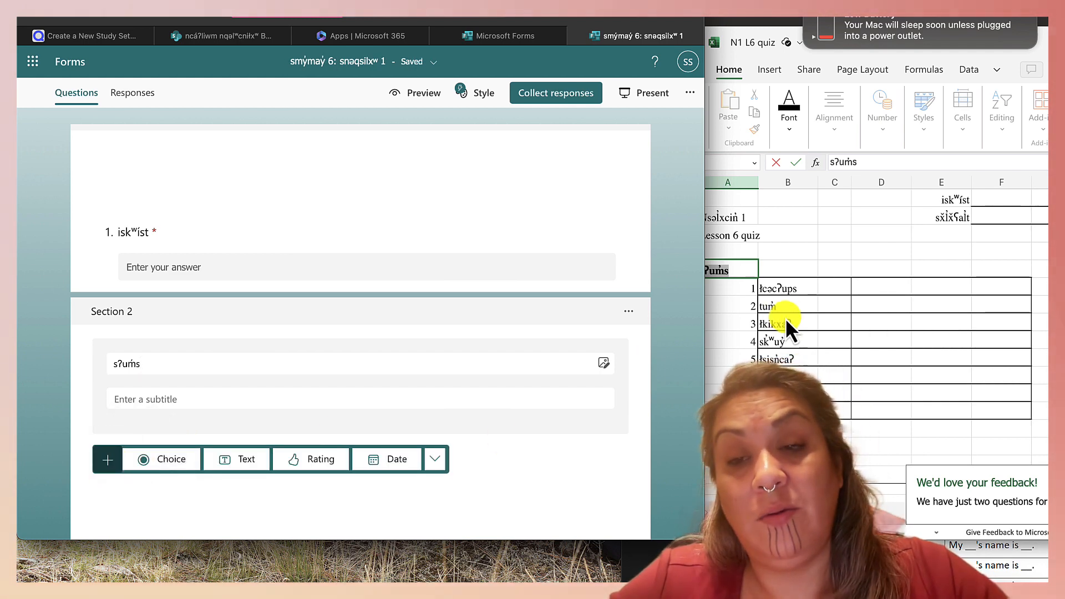
pyautogui.click(792, 289)
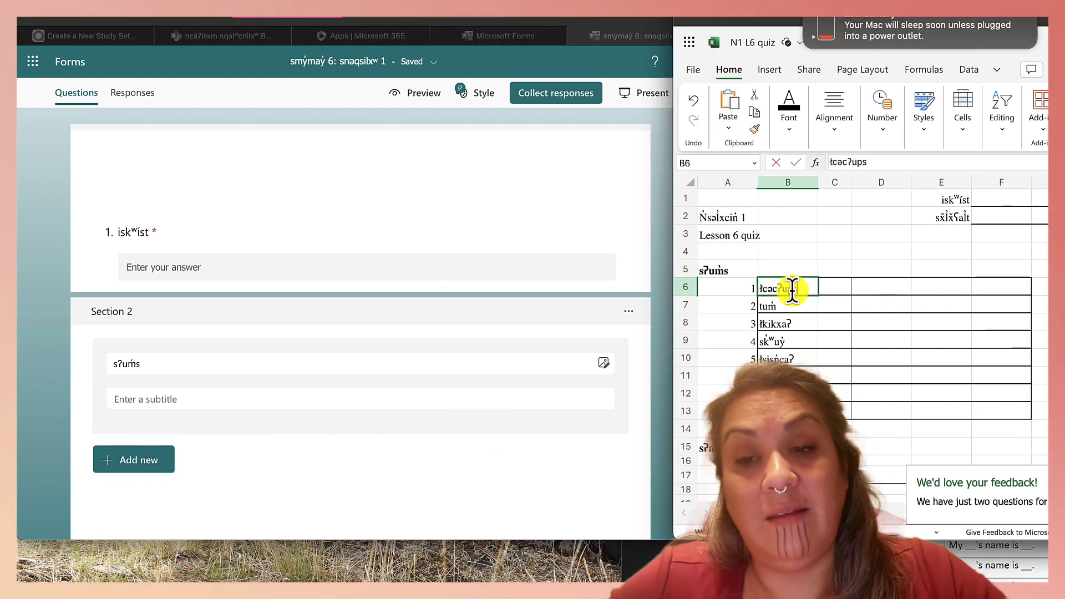
pyautogui.moveTo(808, 290); pyautogui.dragTo(747, 290)
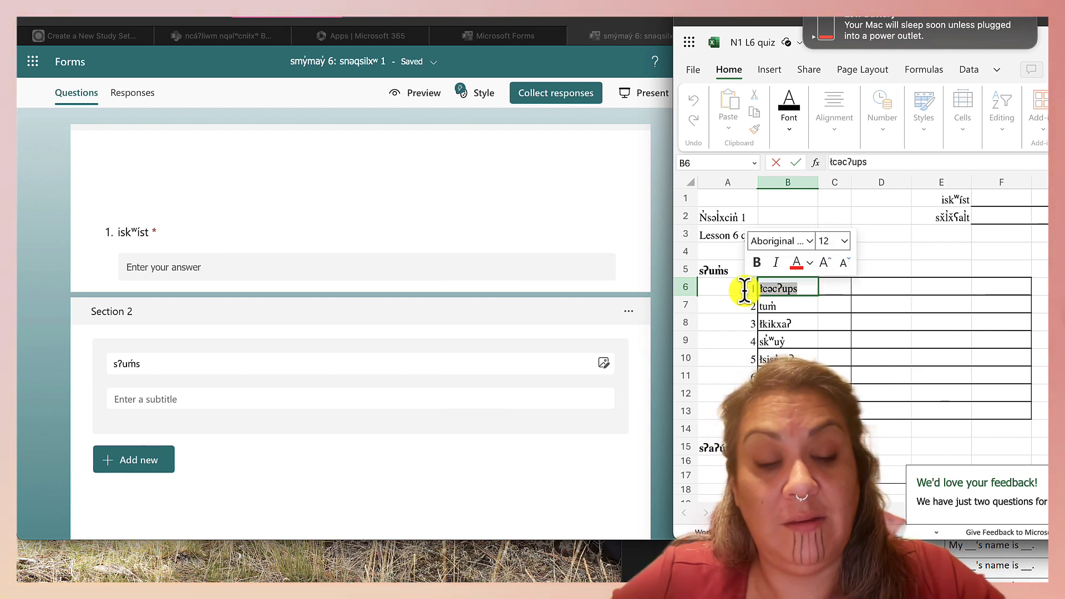
pyautogui.press('super+c')
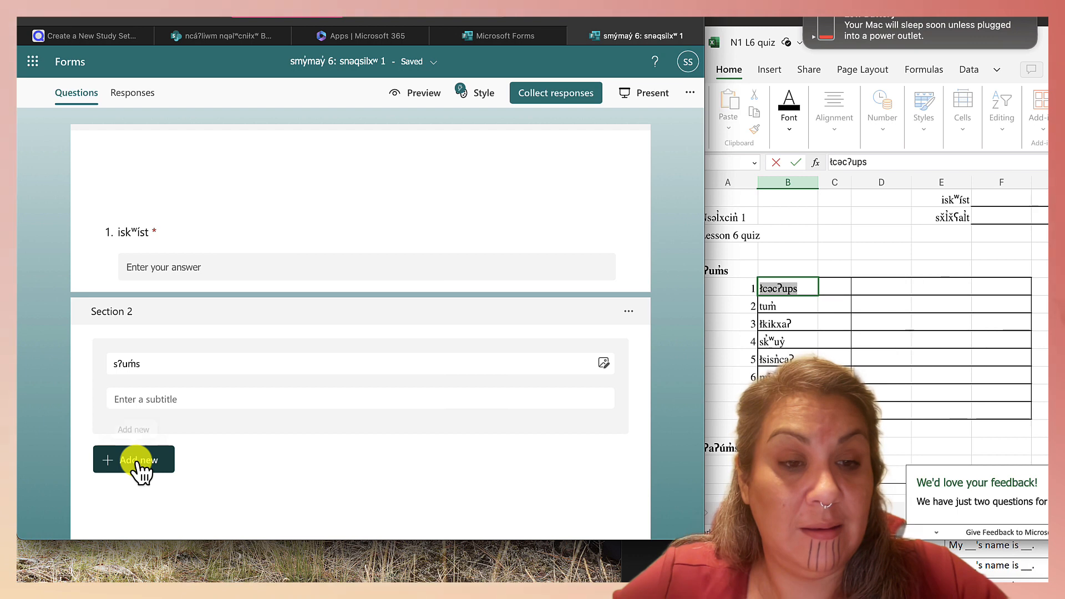
pyautogui.click(141, 471)
pyautogui.click(238, 459)
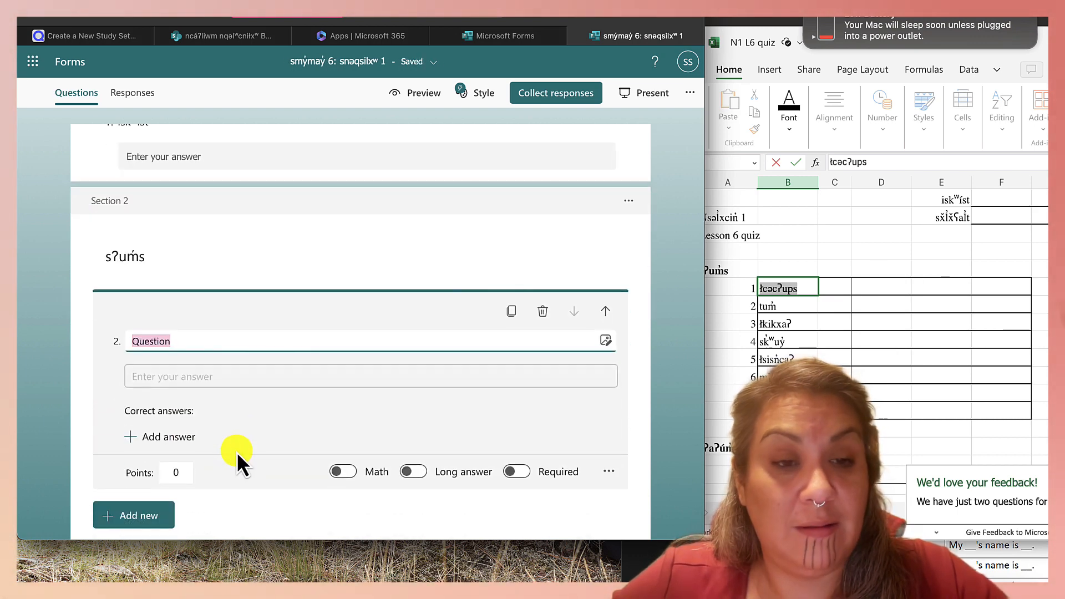
pyautogui.press('super+v')
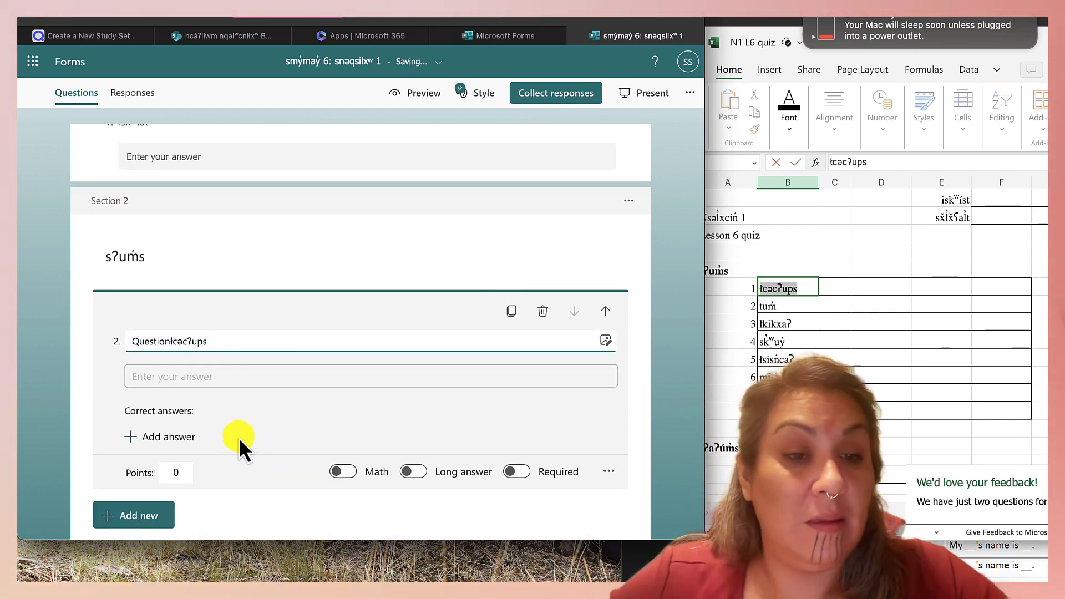
pyautogui.moveTo(170, 341); pyautogui.dragTo(108, 343)
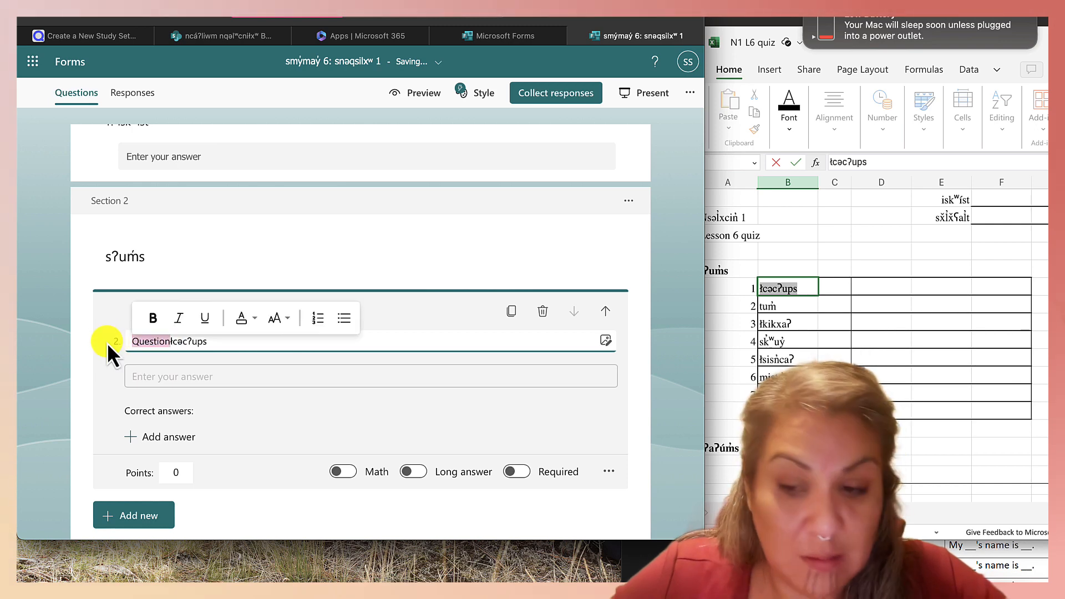
pyautogui.press('BackSpace')
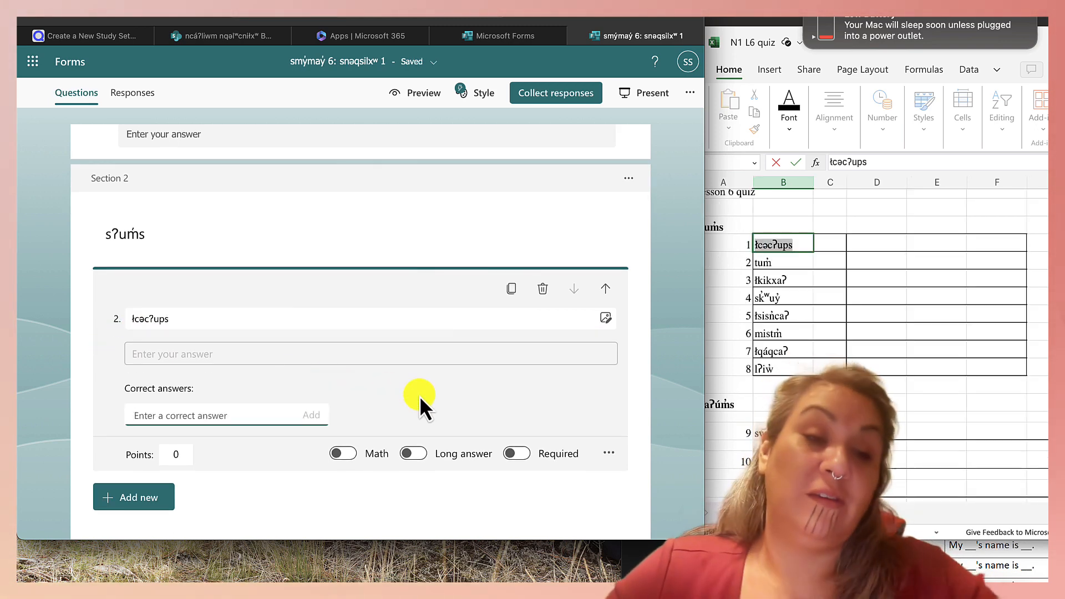
# Add "little sister" and "younger sister" as the correct answers to the "łcəcʔups" question, checking the PDF textbook's vocabulary list for the wording
pyautogui.write('little')
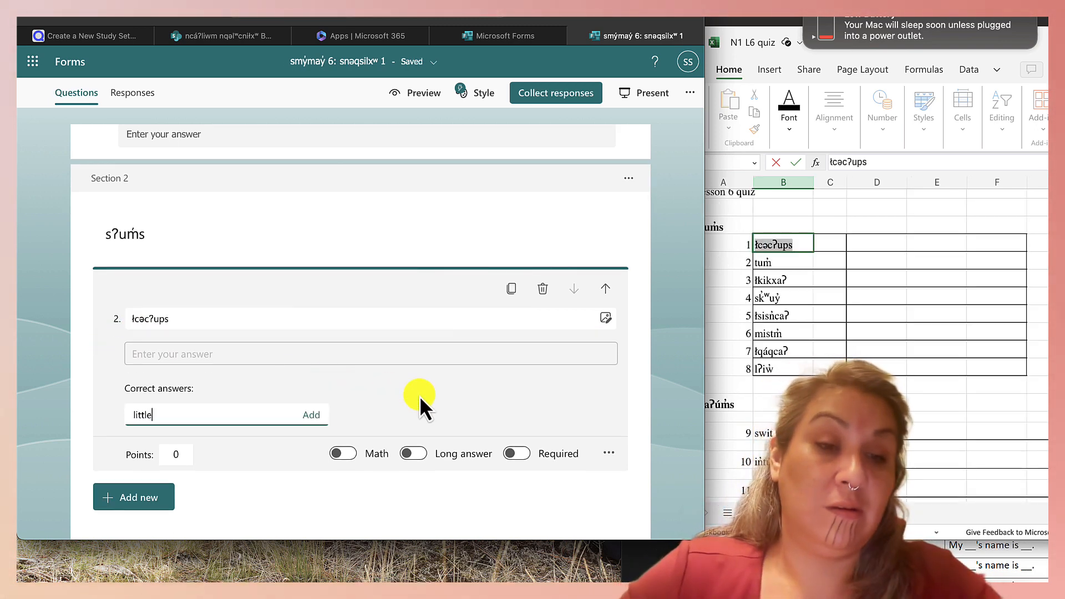
pyautogui.write(' sister')
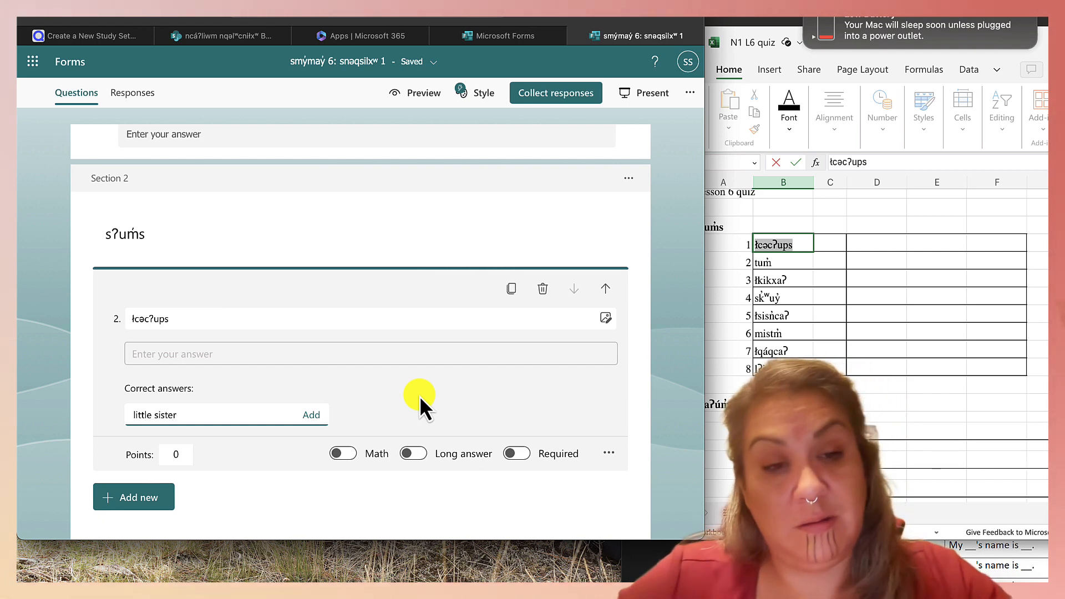
pyautogui.click(308, 416)
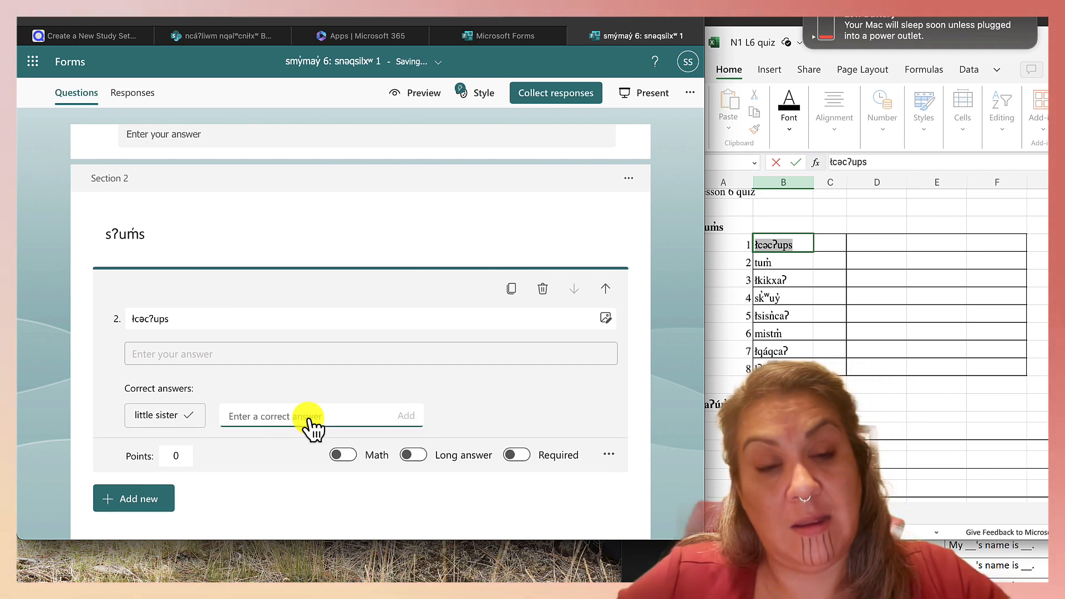
pyautogui.scroll(1, 803, 280)
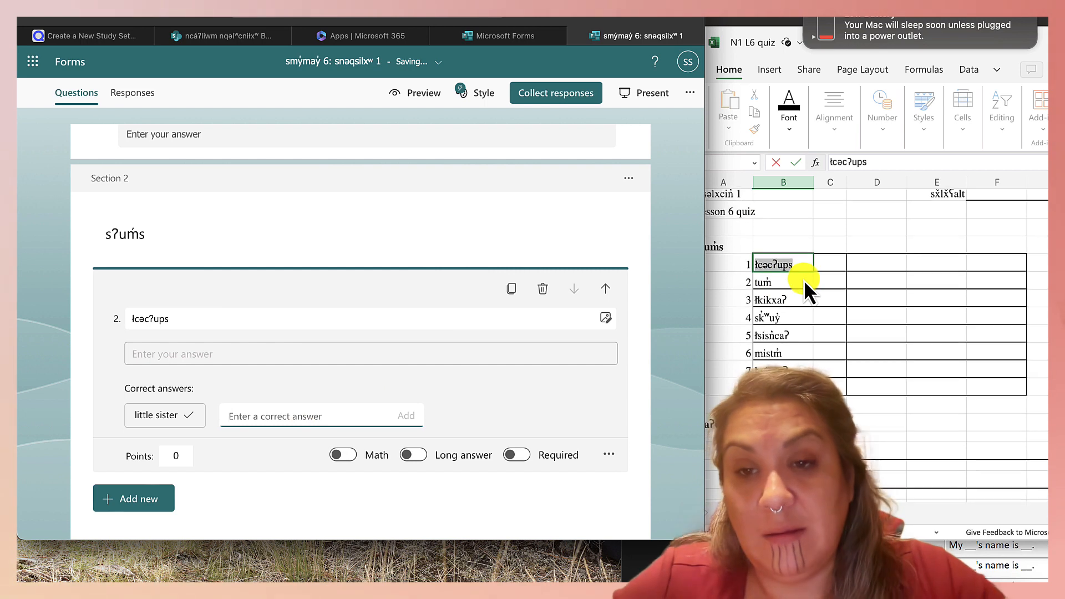
pyautogui.click(821, 561)
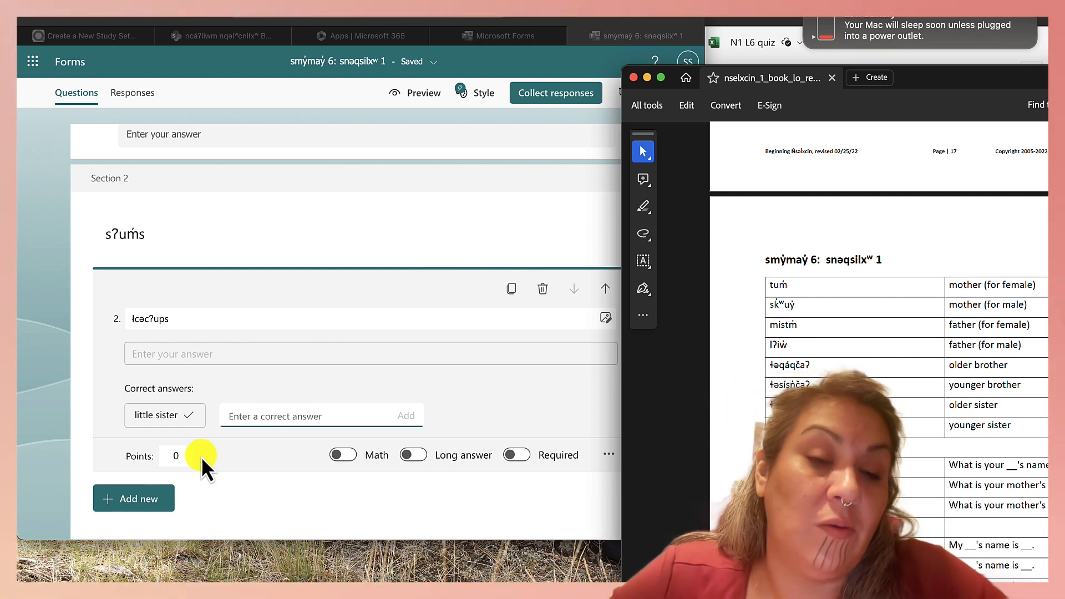
pyautogui.click(259, 418)
pyautogui.write('youn')
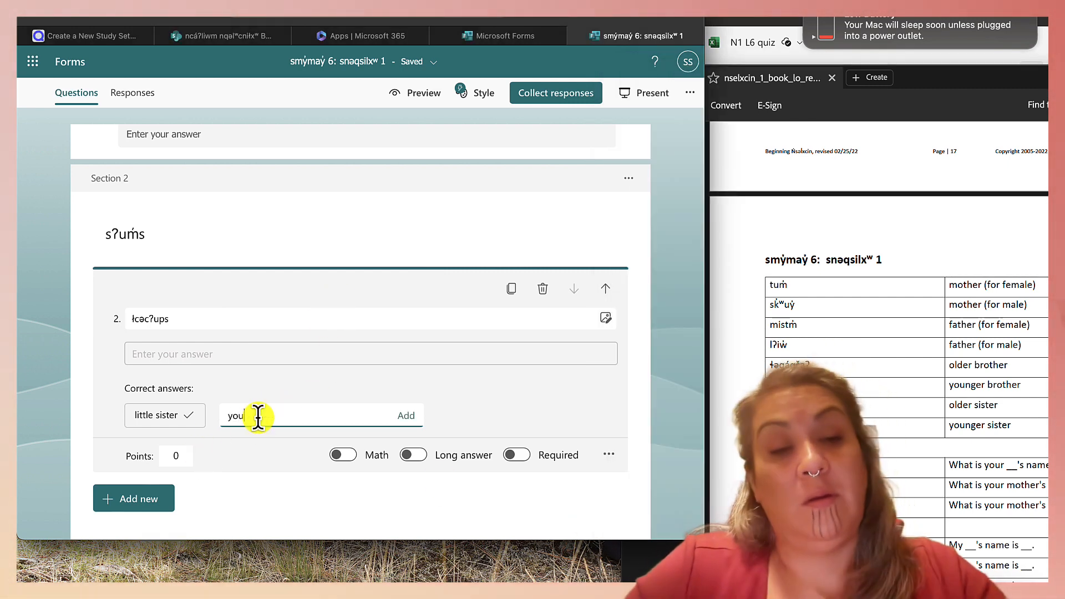
pyautogui.write('ger sister')
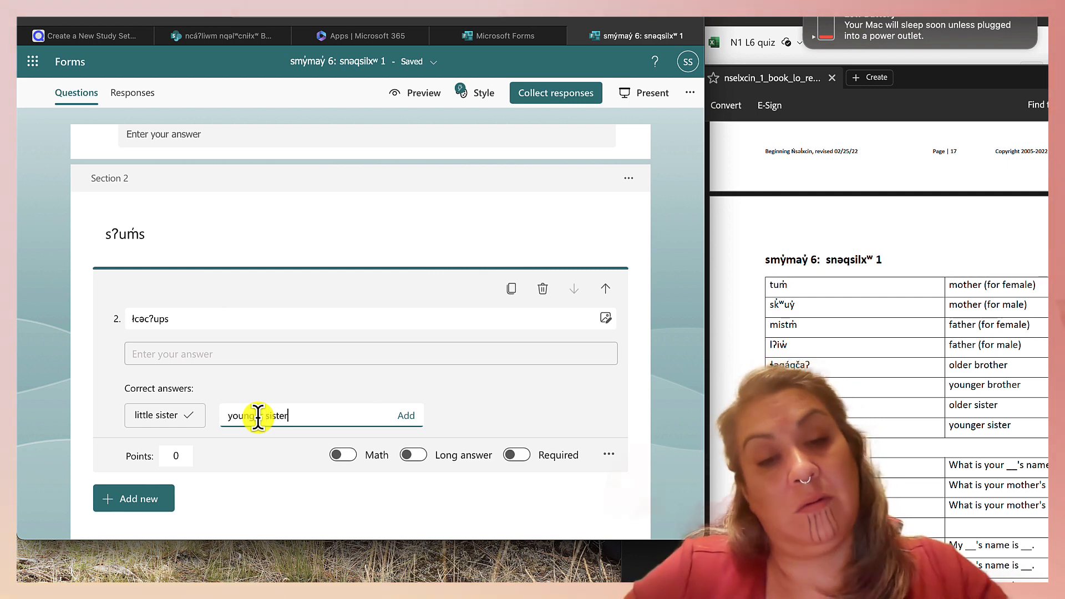
pyautogui.click(401, 417)
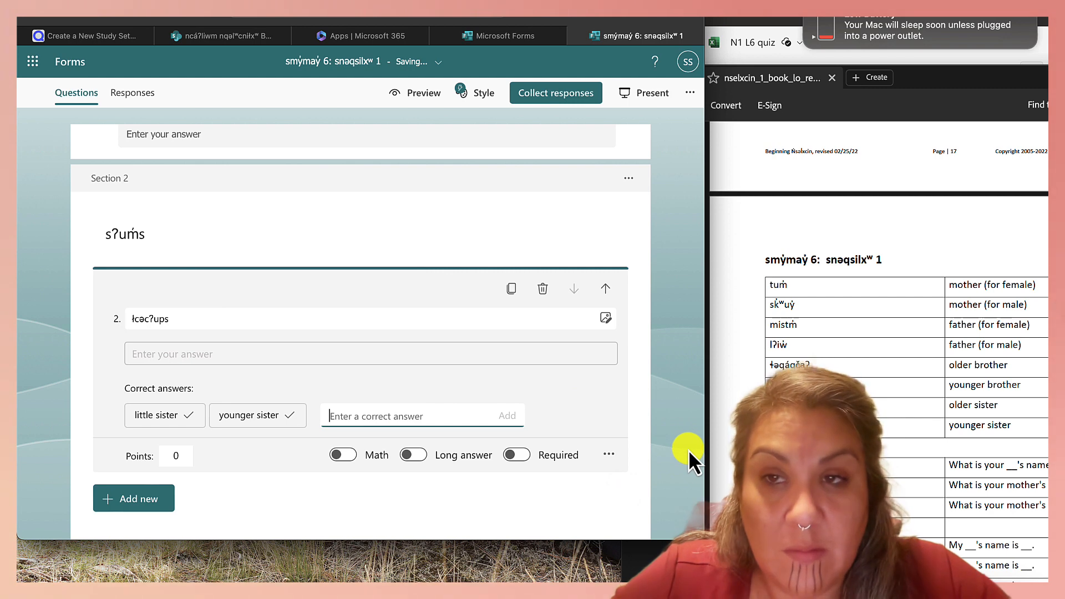
# Check the remaining items in the quiz workbook, give the "łcəcʔups" question 8 points and make it required
pyautogui.click(773, 41)
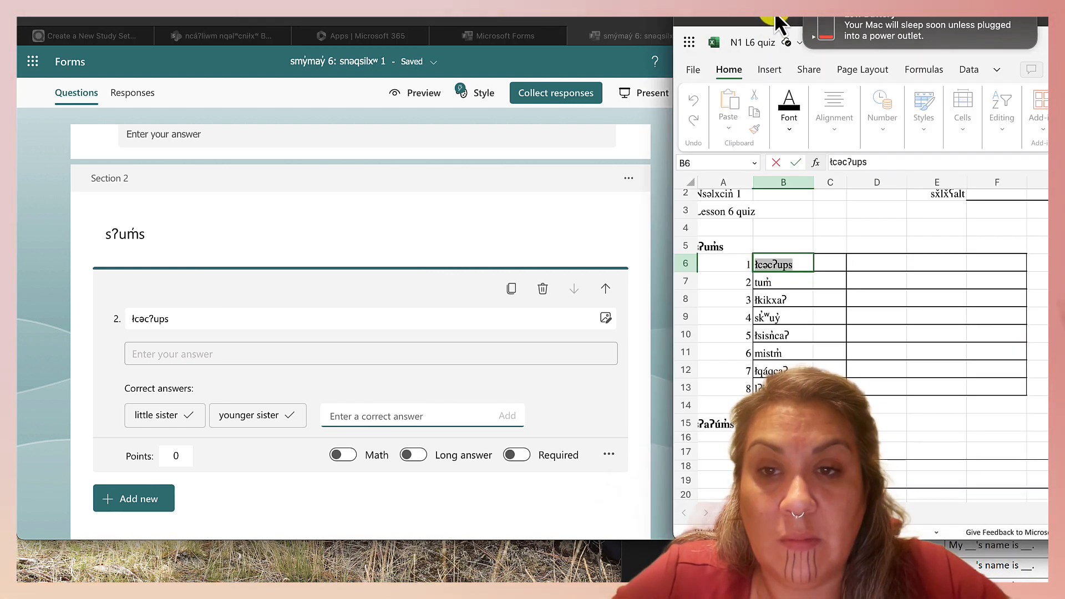
pyautogui.scroll(-5, 743, 383)
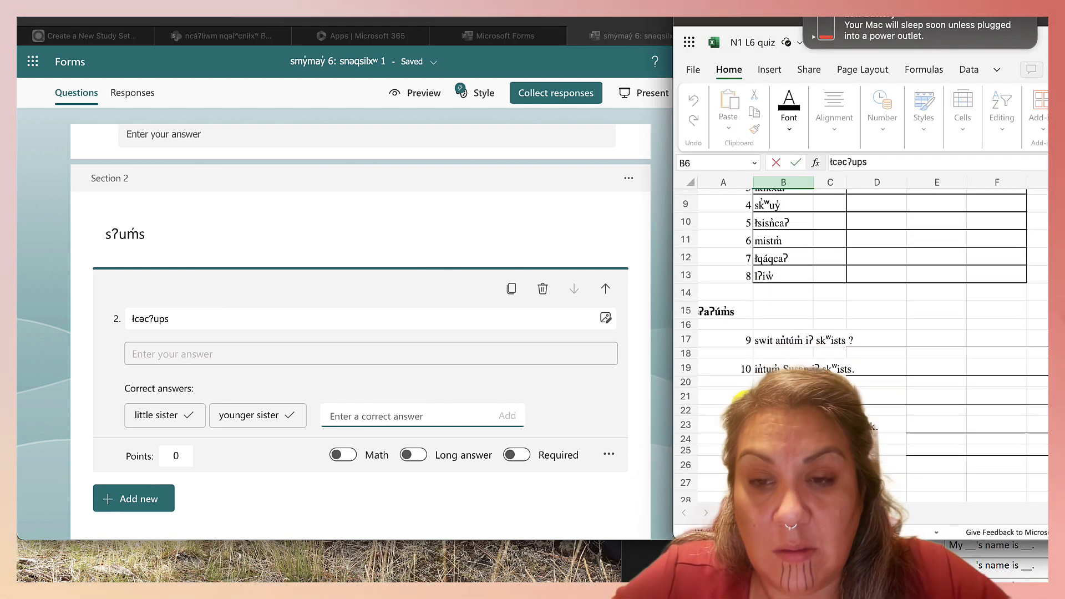
pyautogui.scroll(3, 740, 395)
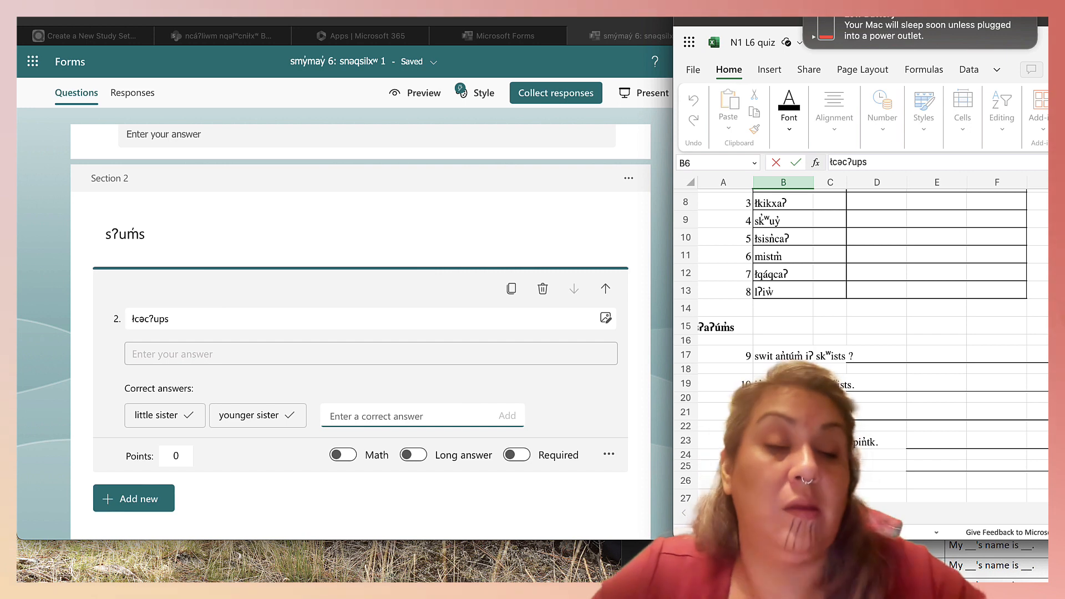
pyautogui.click(174, 463)
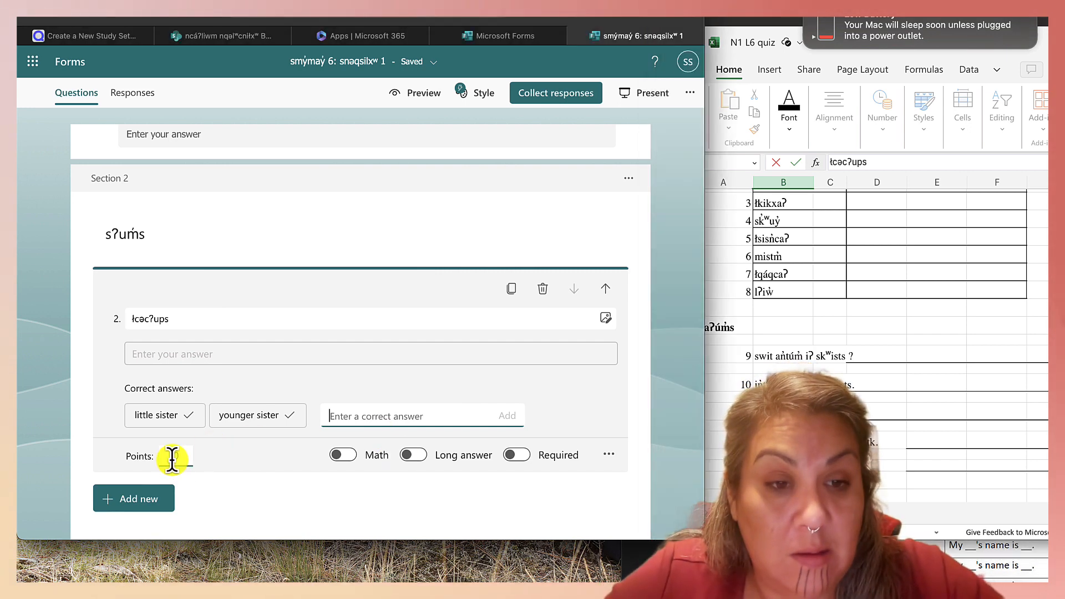
pyautogui.moveTo(184, 456); pyautogui.dragTo(152, 455)
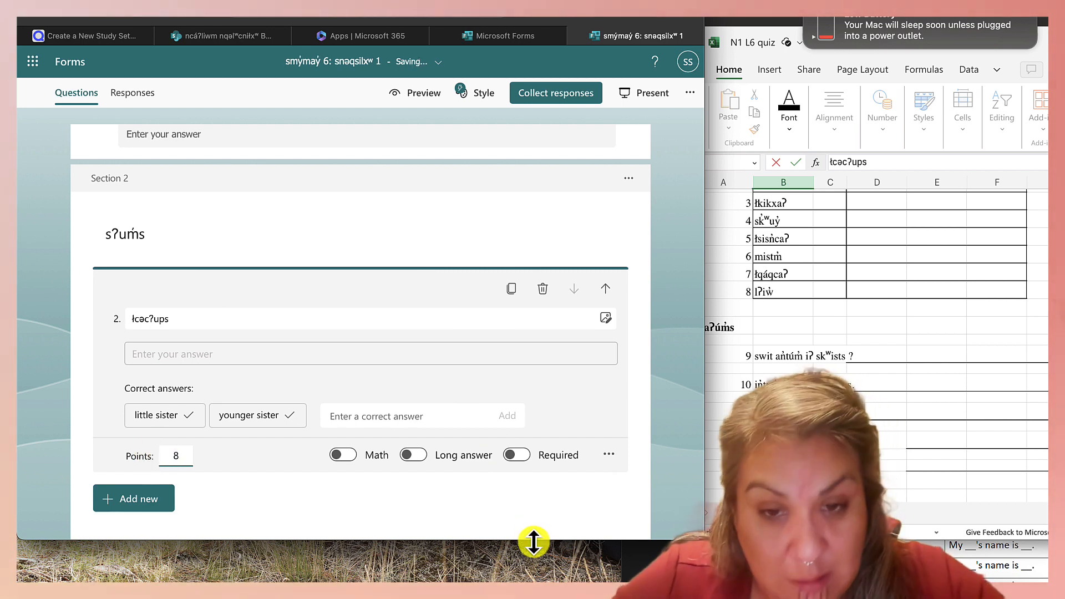
pyautogui.scroll(-3, 391, 470)
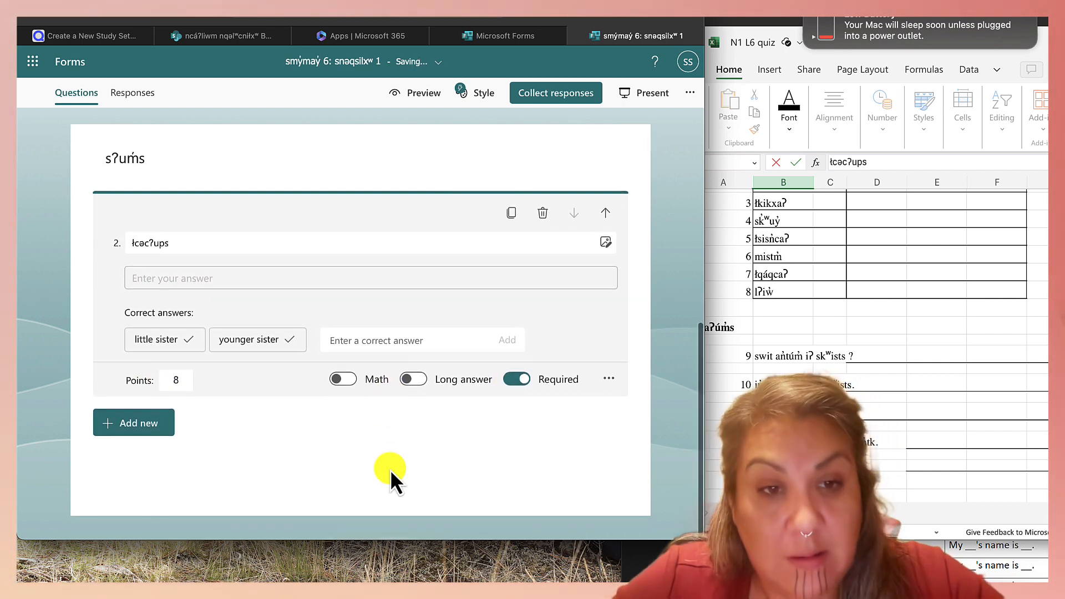
# Start another question below "łcəcʔups" and open a vocabulary word in the quiz workbook for copying
pyautogui.click(147, 425)
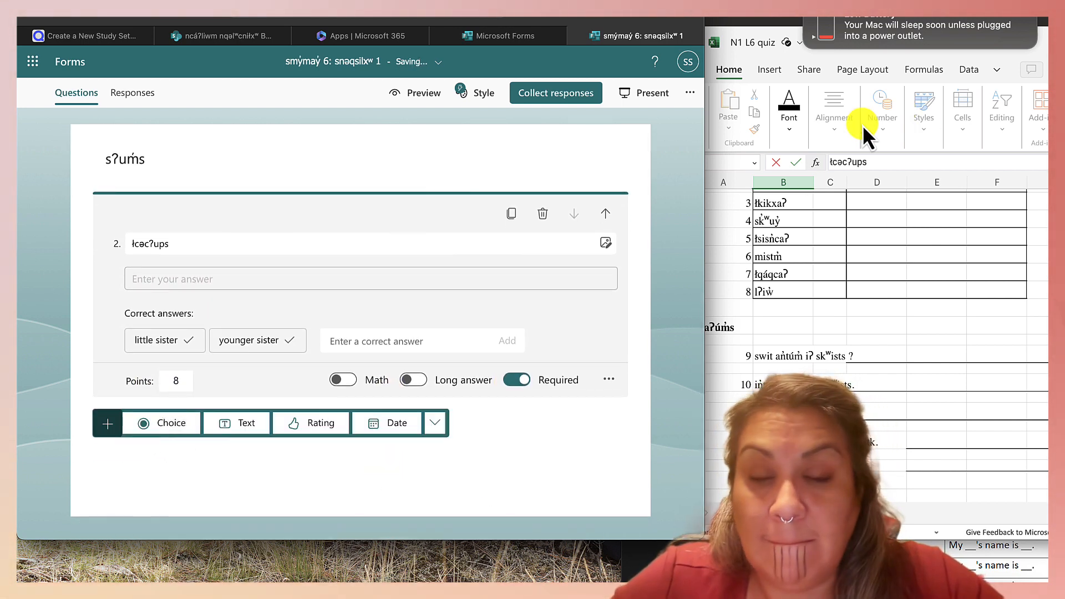
pyautogui.click(789, 218)
pyautogui.doubleClick(786, 221)
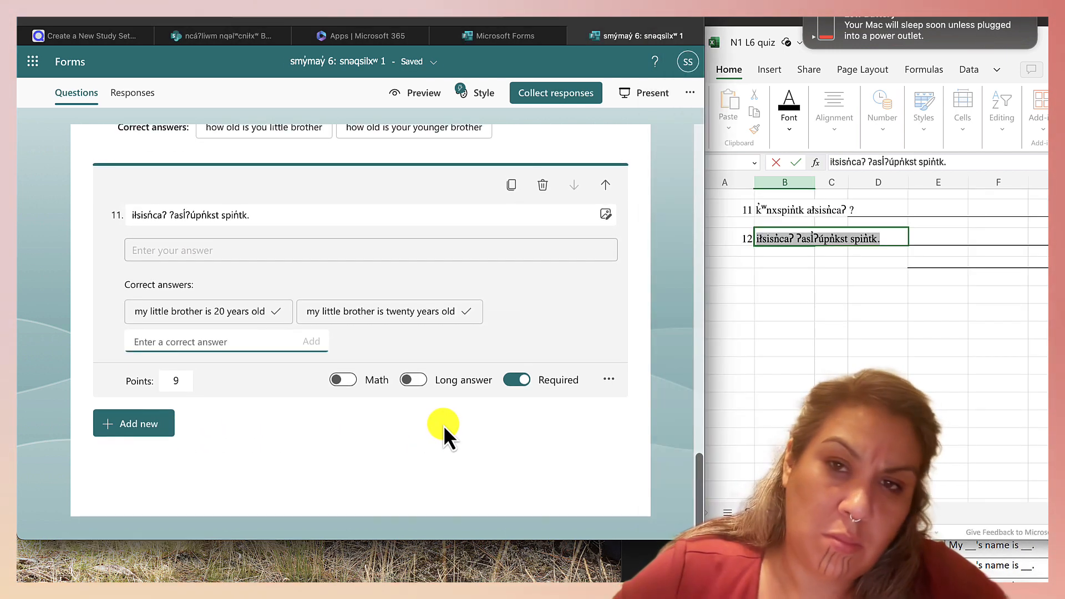
# Share the finished quiz so that anyone can respond, shorten its URL and copy the response link
pyautogui.scroll(20, 444, 425)
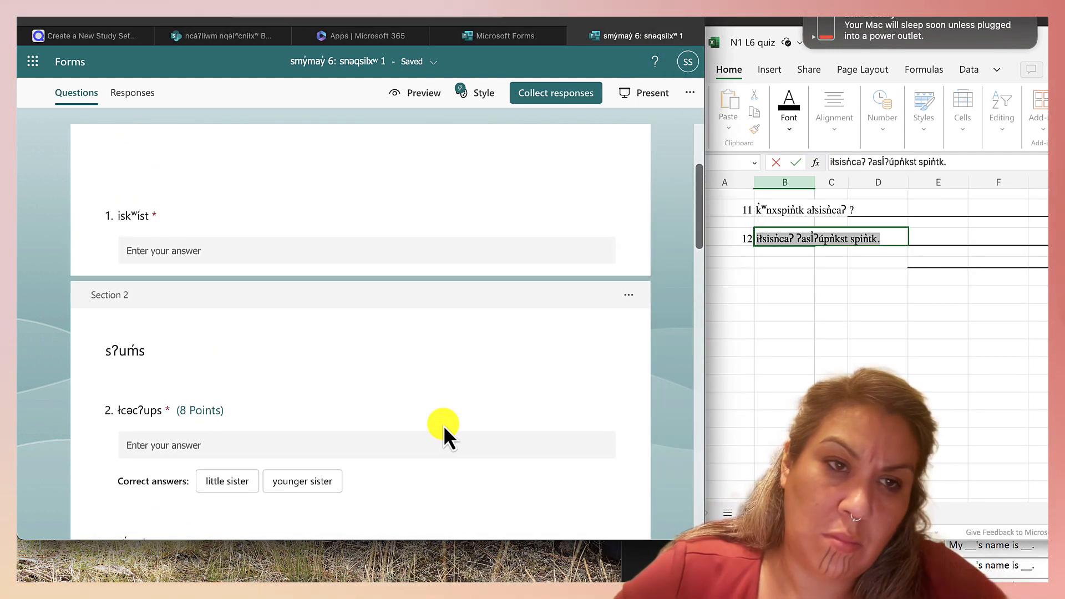
pyautogui.click(563, 97)
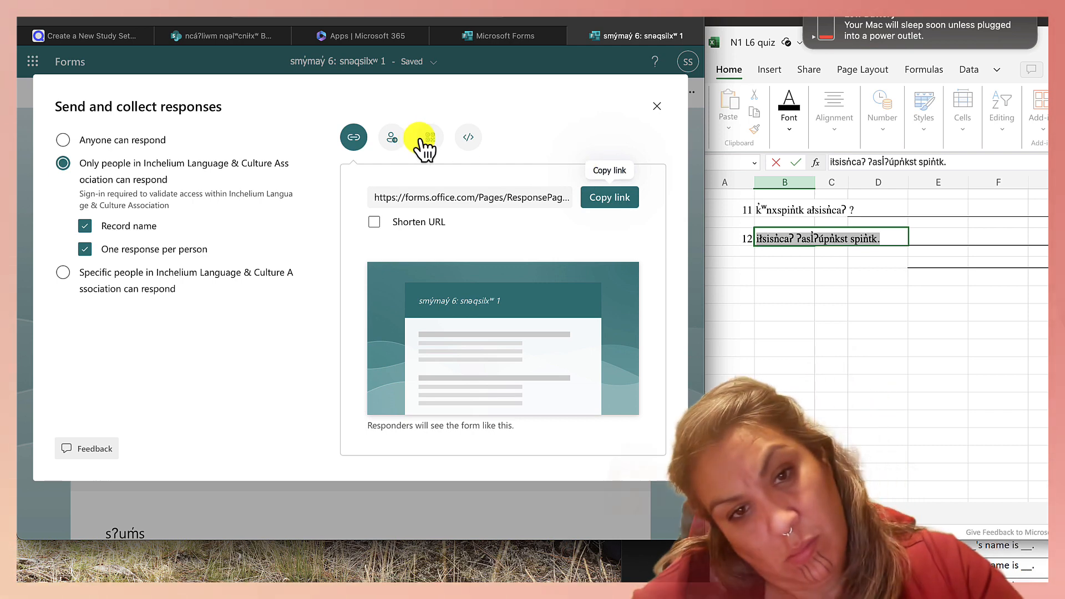
pyautogui.click(373, 223)
pyautogui.click(64, 139)
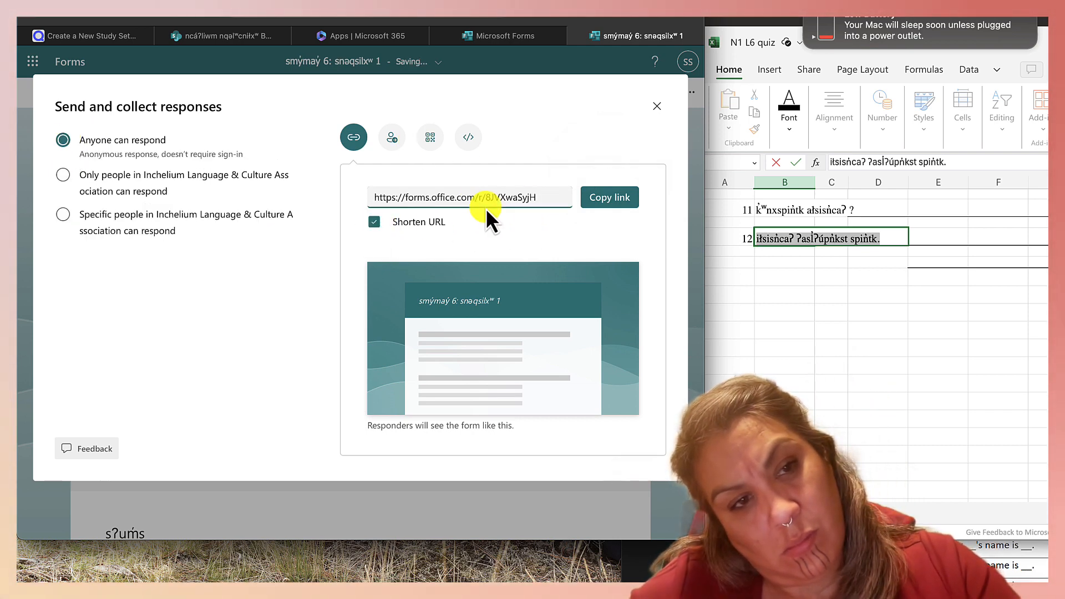
pyautogui.click(610, 197)
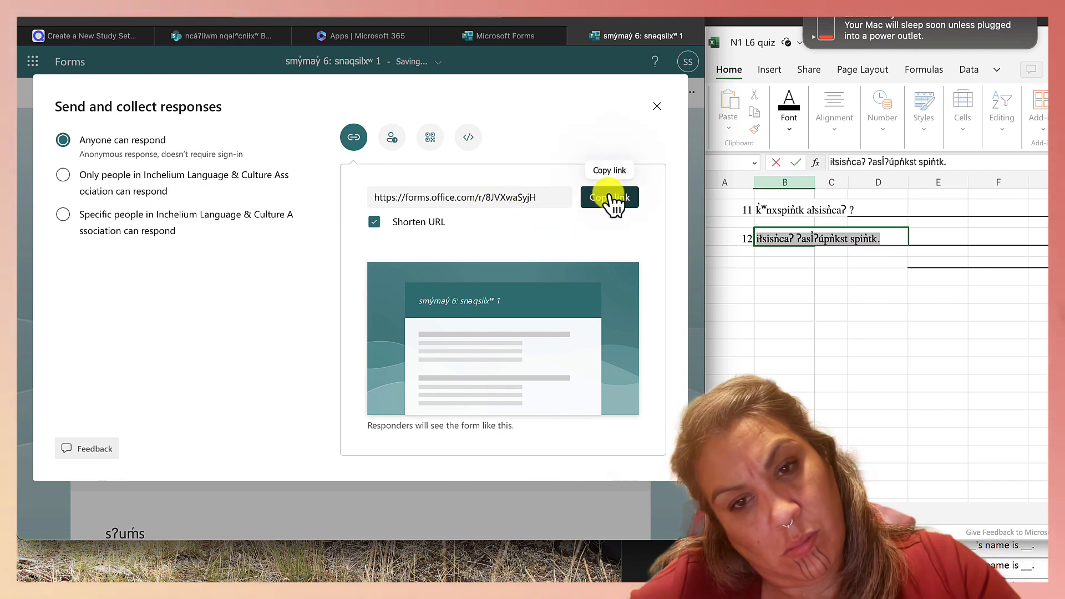